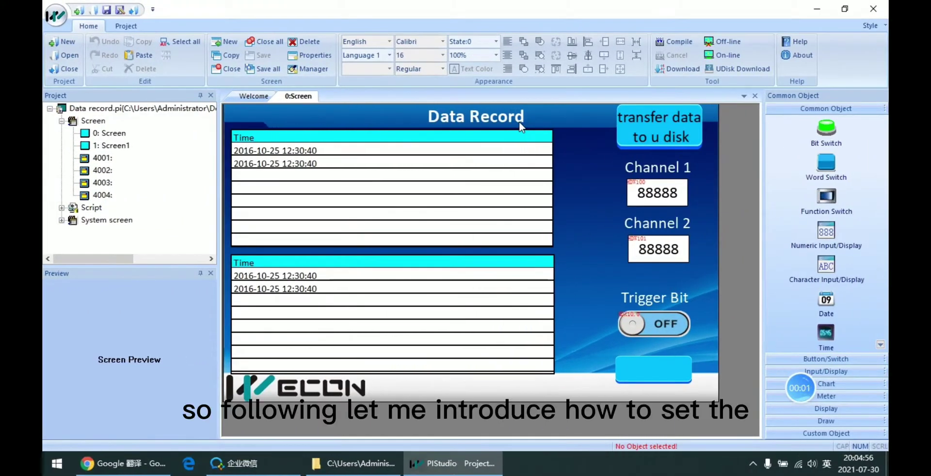
- Open the project's data record groups and look at the settings of GroupName0, closing them without changes
click(140, 25)
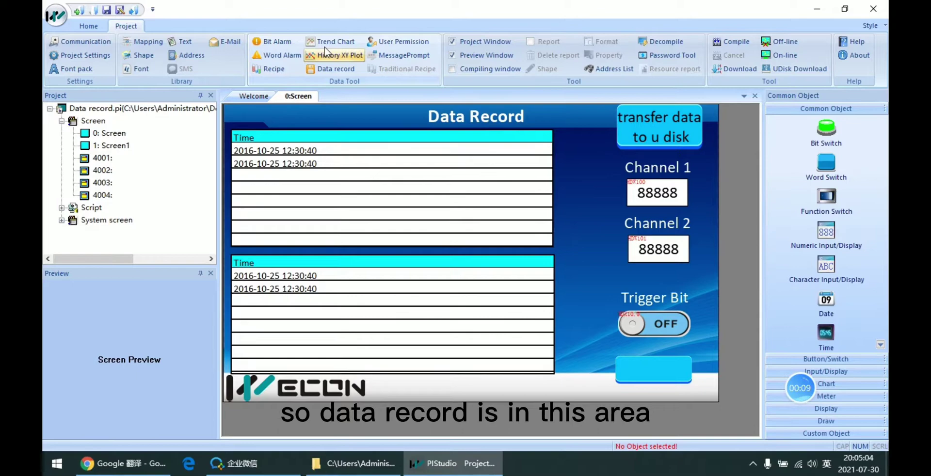
click(334, 69)
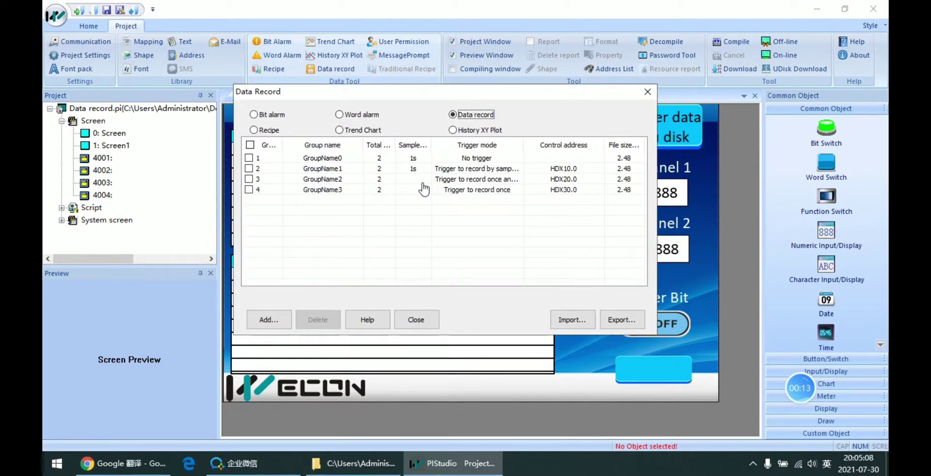
click(420, 159)
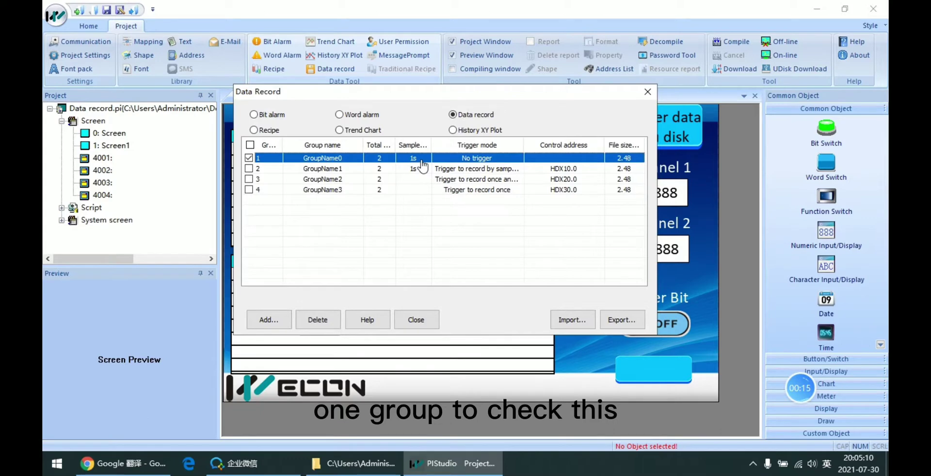
double_click(422, 161)
click(288, 62)
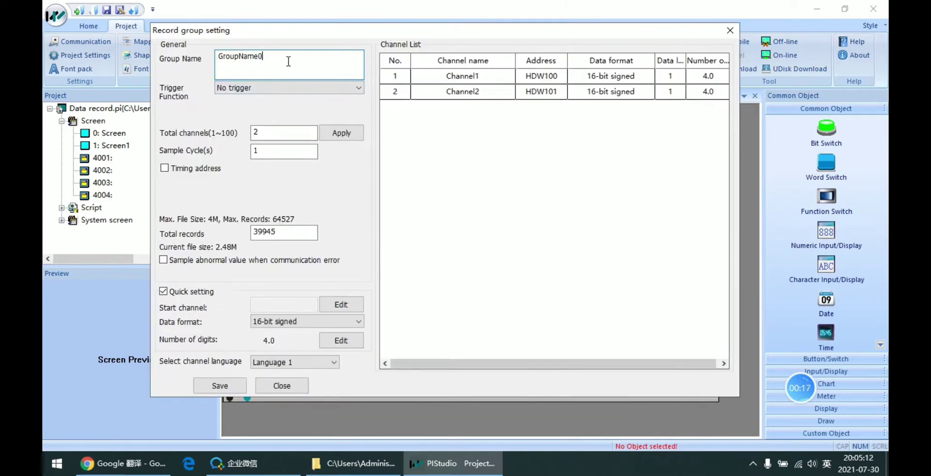
double_click(289, 61)
click(292, 61)
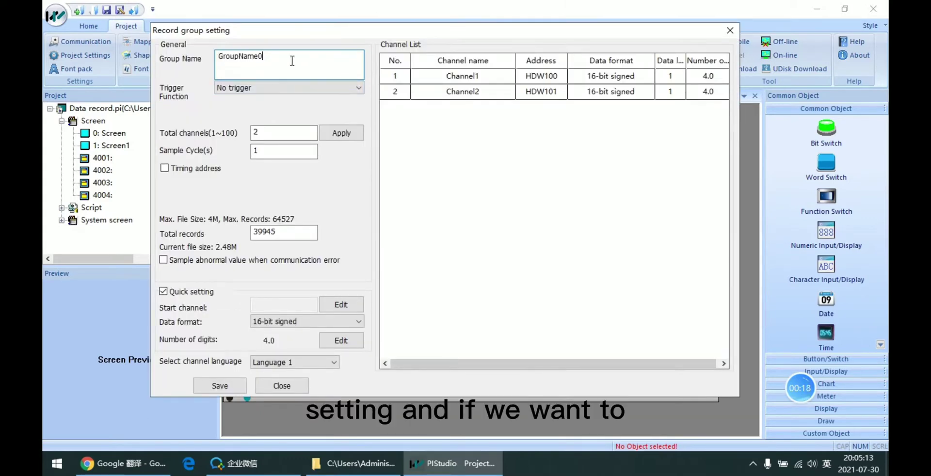
click(727, 32)
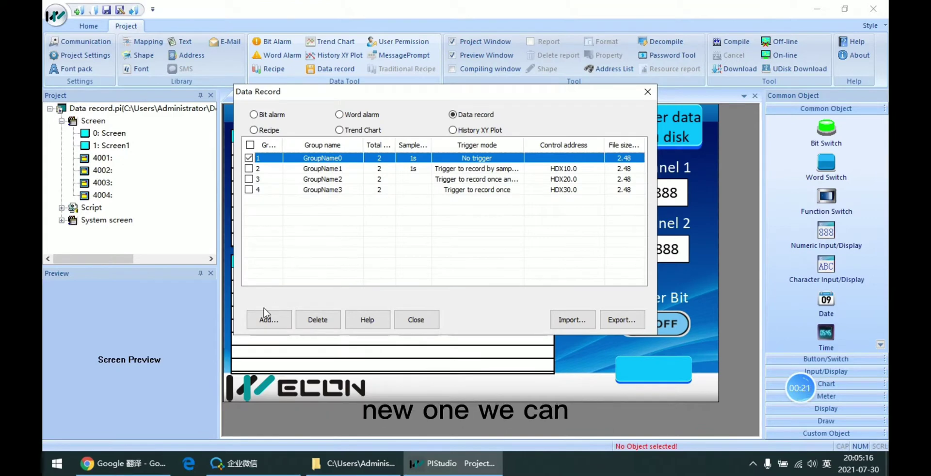
- Look at the blank settings form for adding a new record group and close it without saving
click(274, 321)
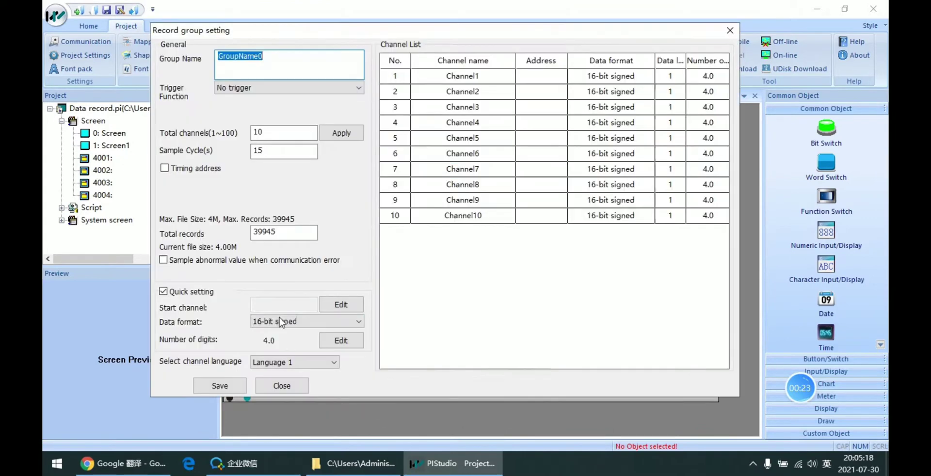
click(730, 30)
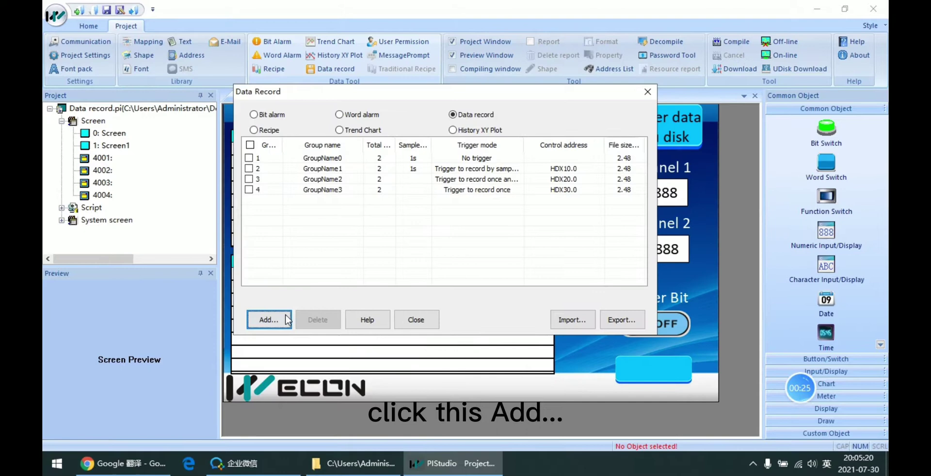
click(462, 170)
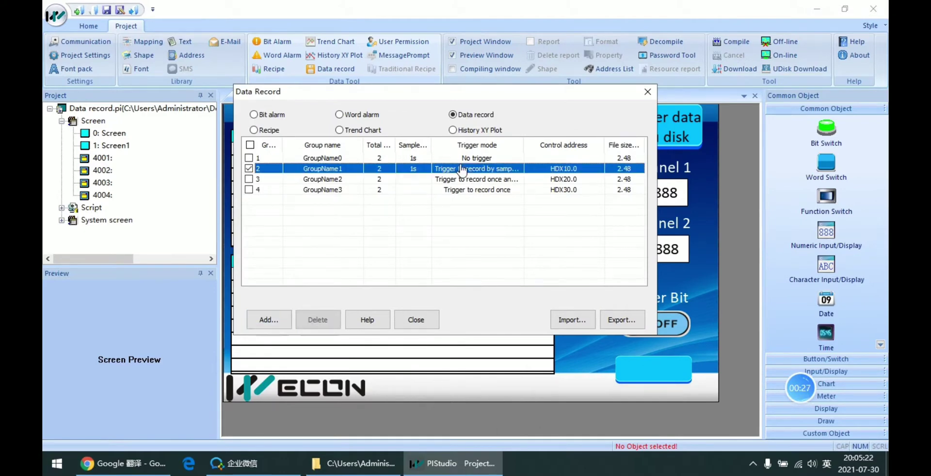
click(478, 160)
double_click(478, 165)
click(305, 69)
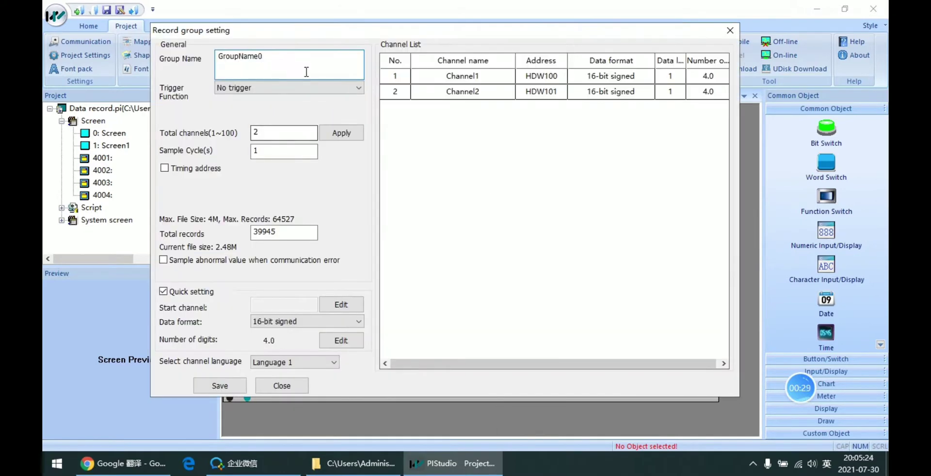
click(727, 32)
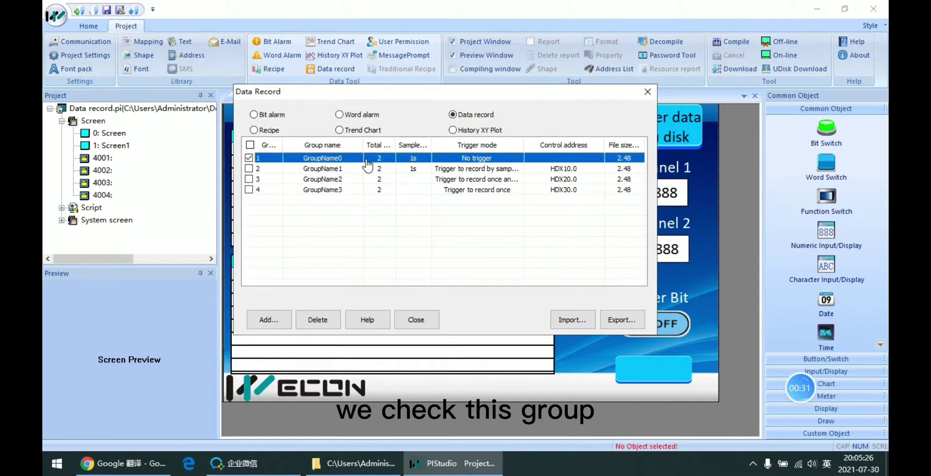
- Open the settings of record group GroupName0 and review its group name
double_click(352, 156)
click(289, 73)
drag(219, 56, 264, 56)
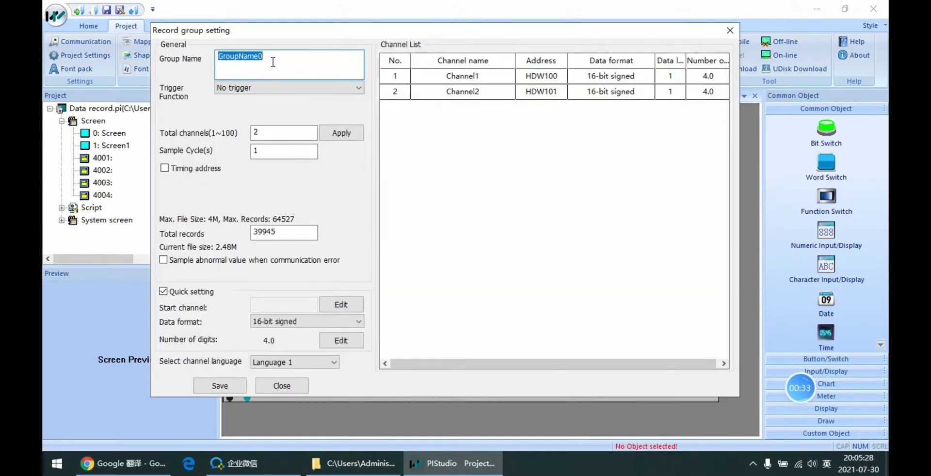
click(264, 56)
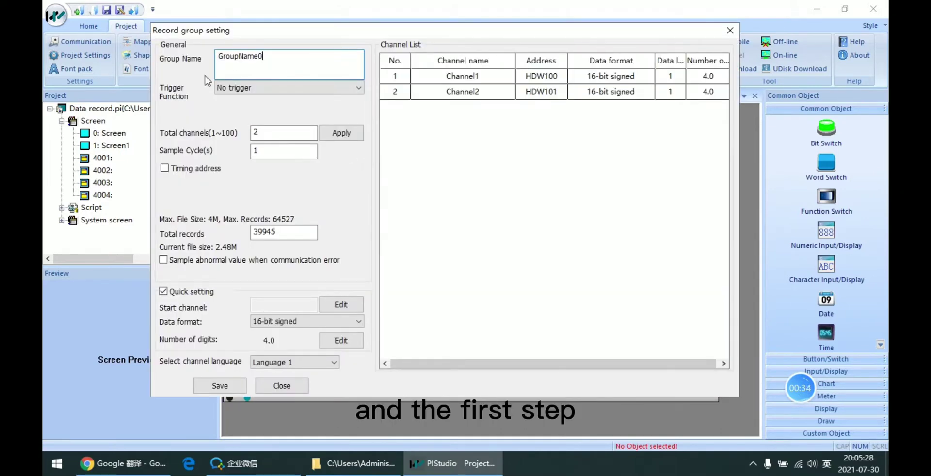
double_click(278, 66)
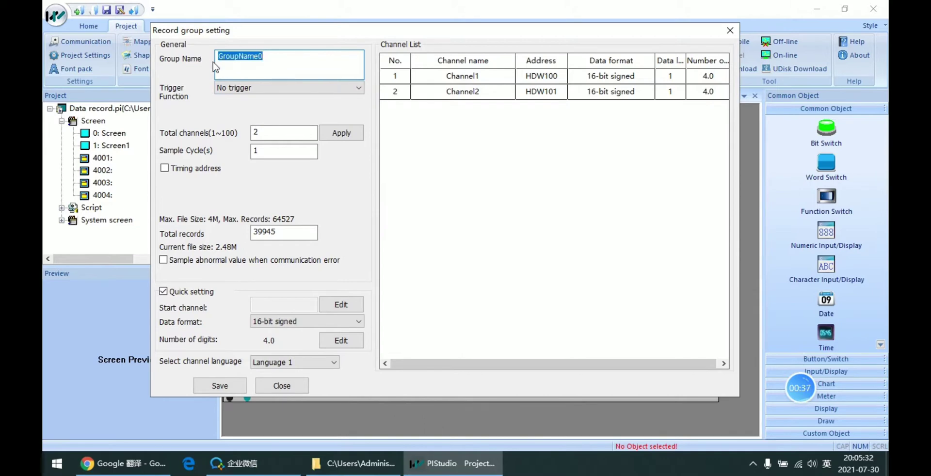
click(272, 57)
double_click(274, 57)
click(279, 57)
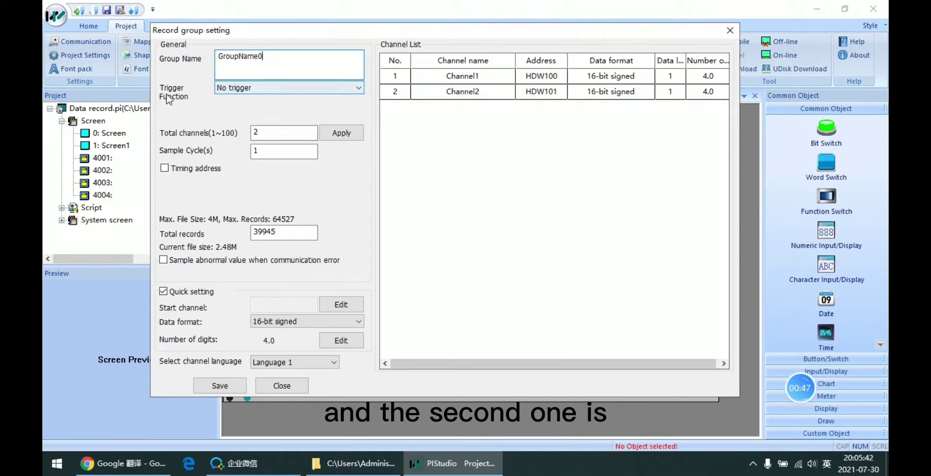
- Set the trigger function of GroupName0 to Trigger to record by sample cycle
click(231, 90)
click(212, 95)
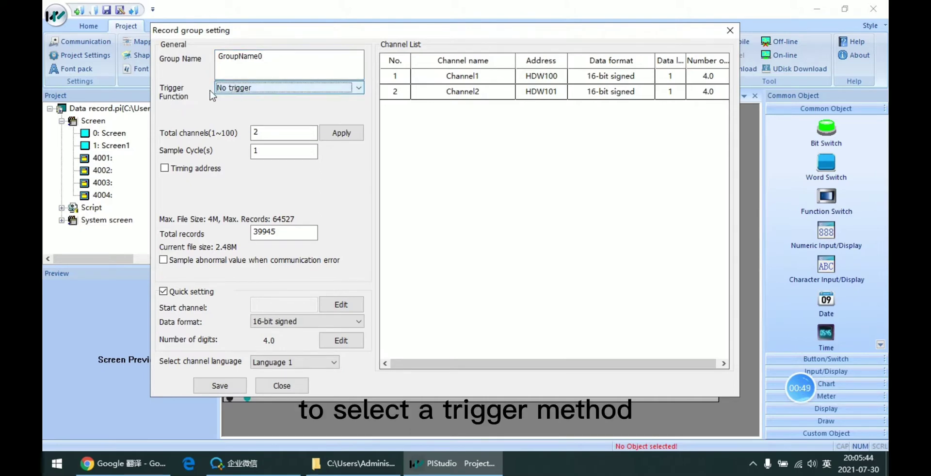
click(233, 88)
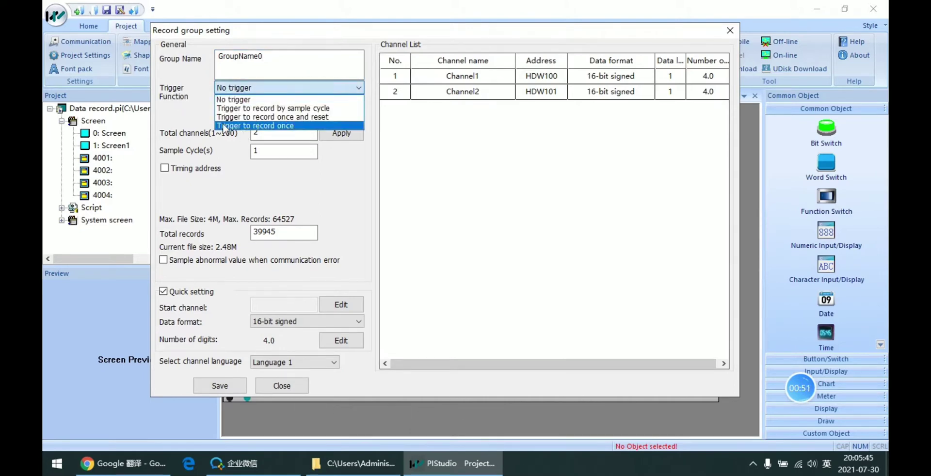
click(292, 111)
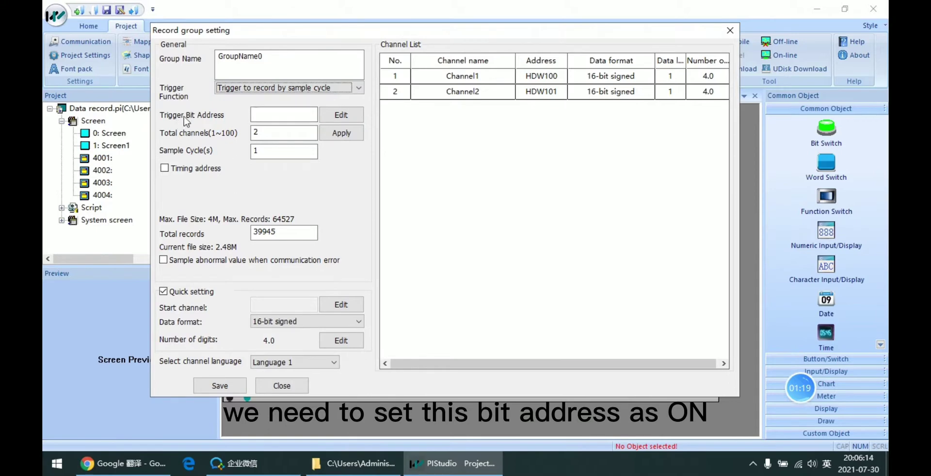
- Compare the trigger functions Trigger to record once and reset and Trigger to record once, ending on the reset variant
click(285, 88)
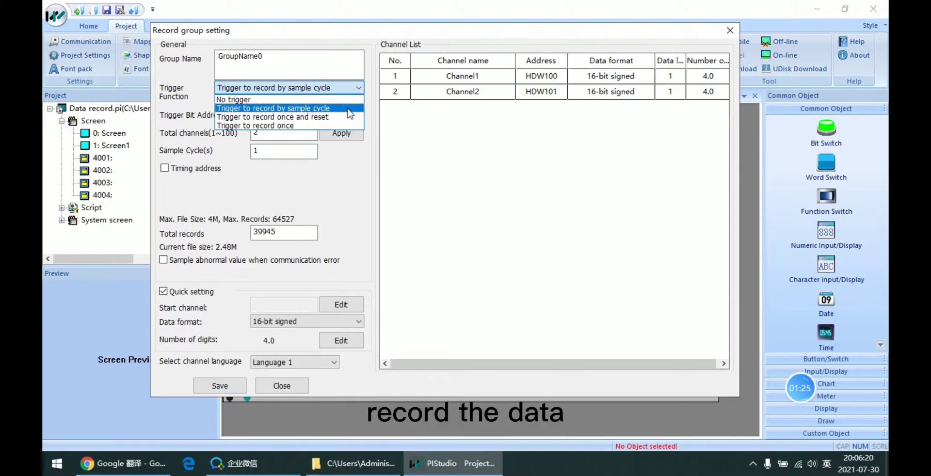
click(301, 117)
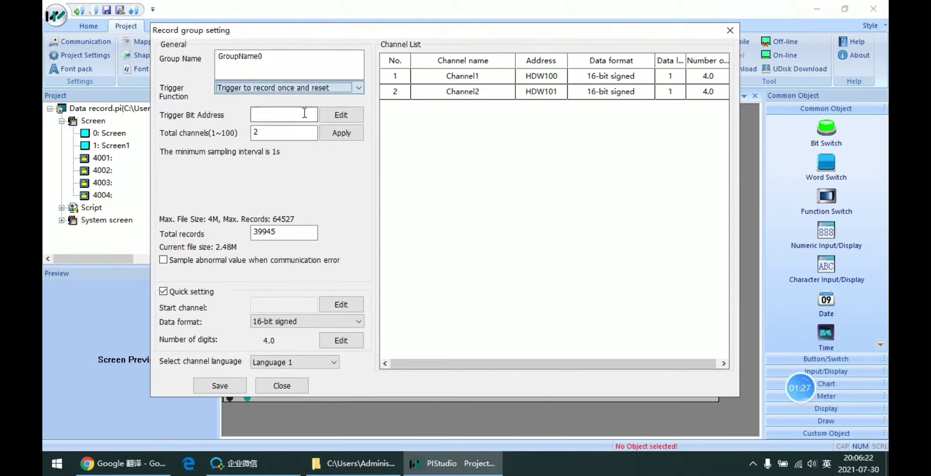
click(305, 87)
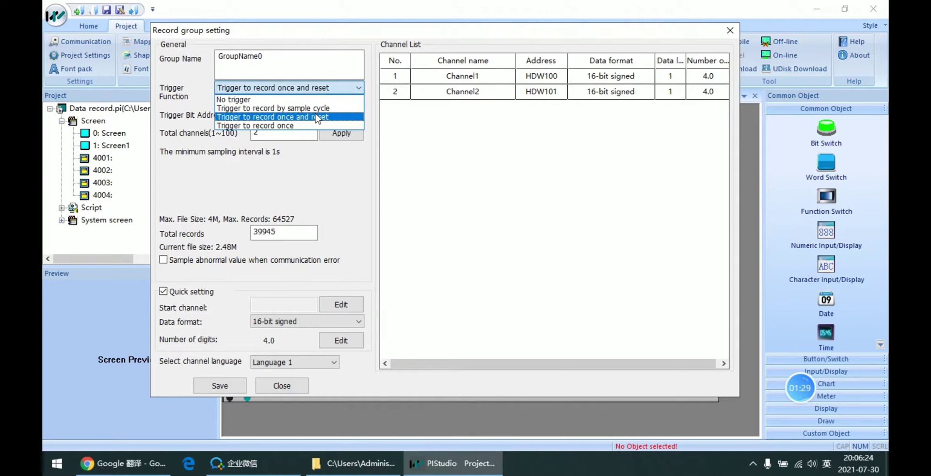
click(313, 117)
click(318, 85)
click(298, 127)
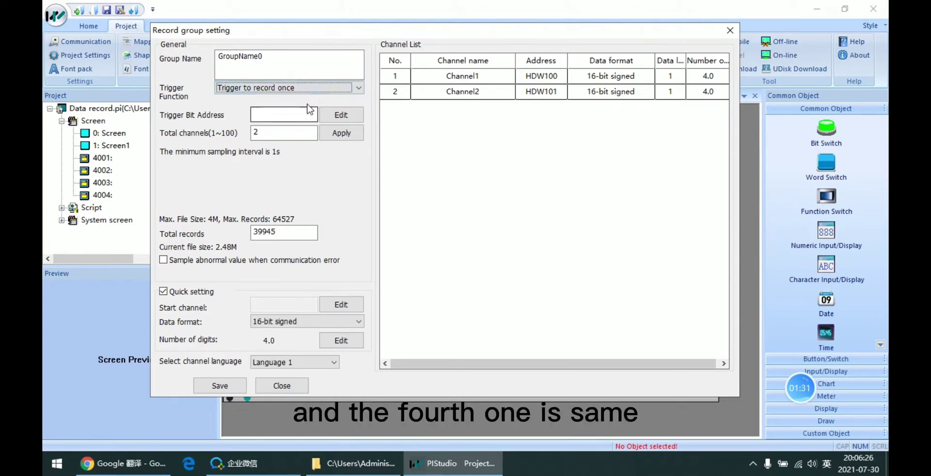
click(322, 88)
click(262, 117)
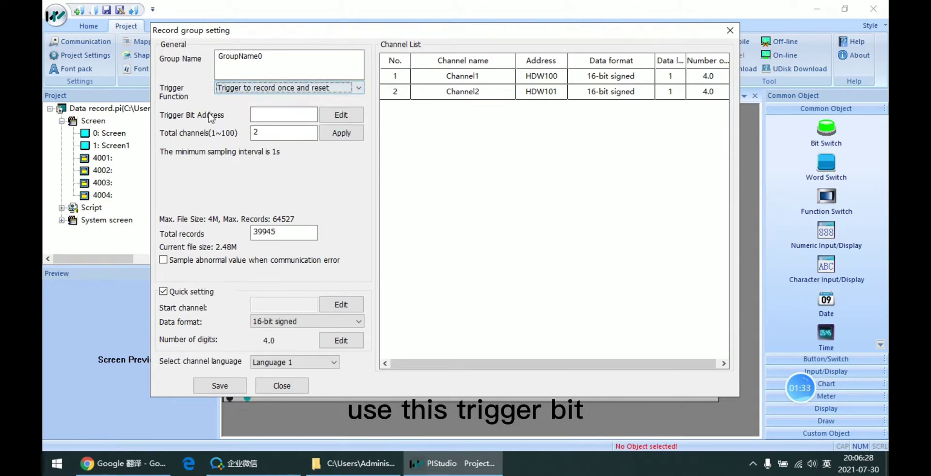
- Try Trigger to record once as the group's trigger function, and return the function to No trigger
click(265, 88)
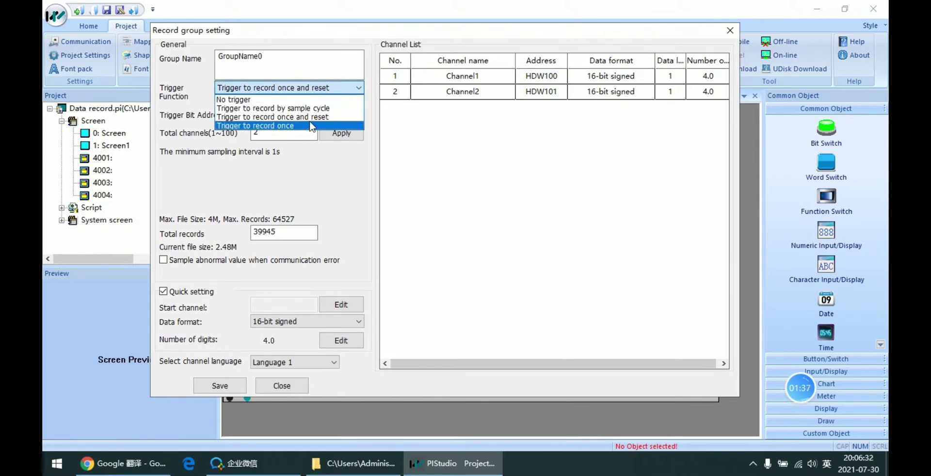
click(286, 117)
click(286, 88)
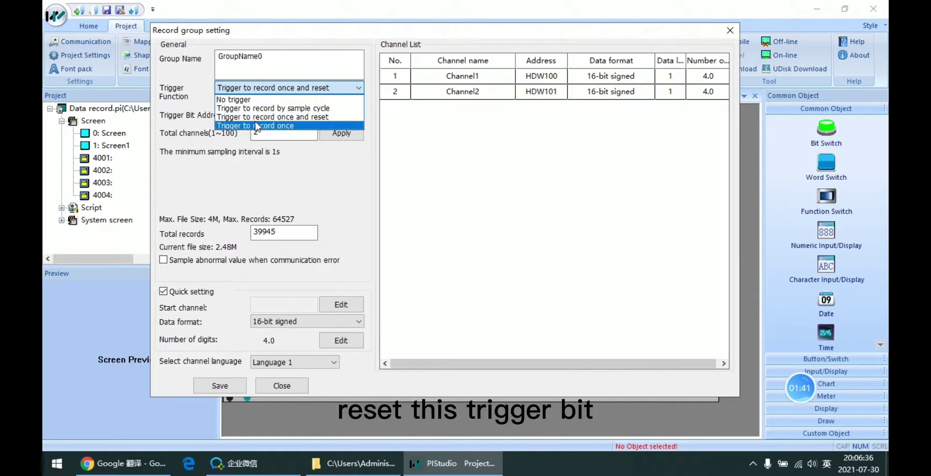
click(280, 116)
click(291, 88)
click(291, 125)
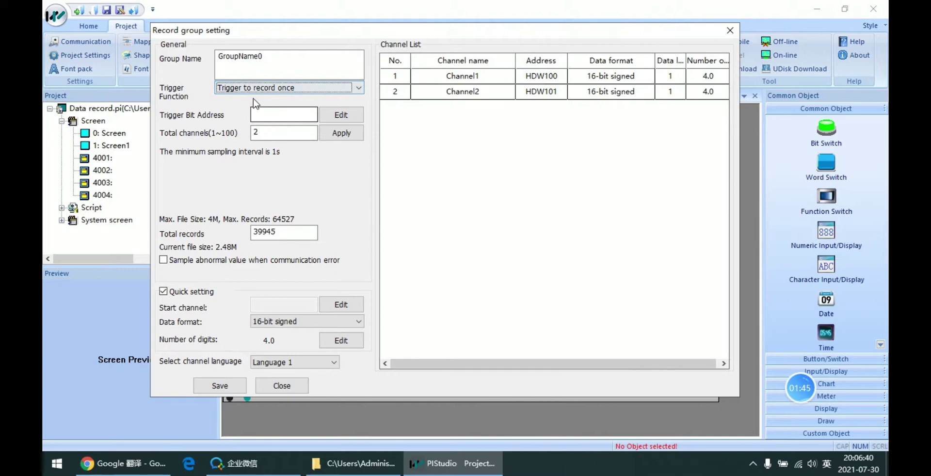
click(290, 87)
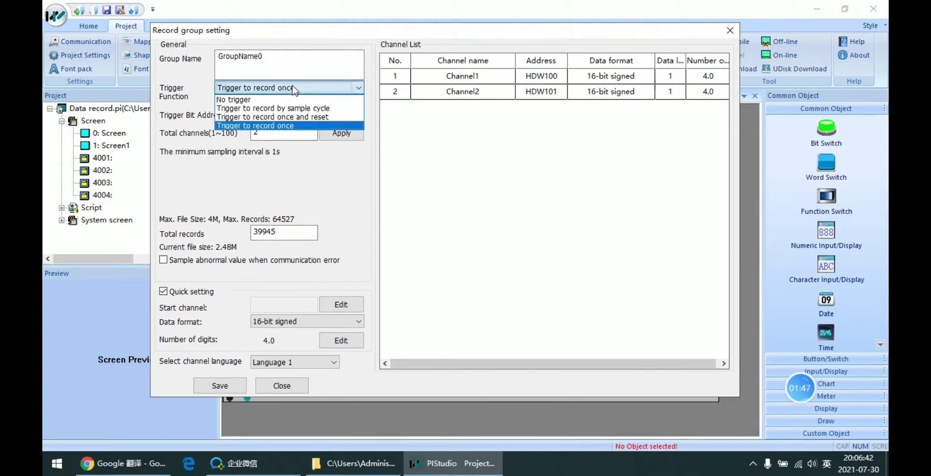
click(291, 99)
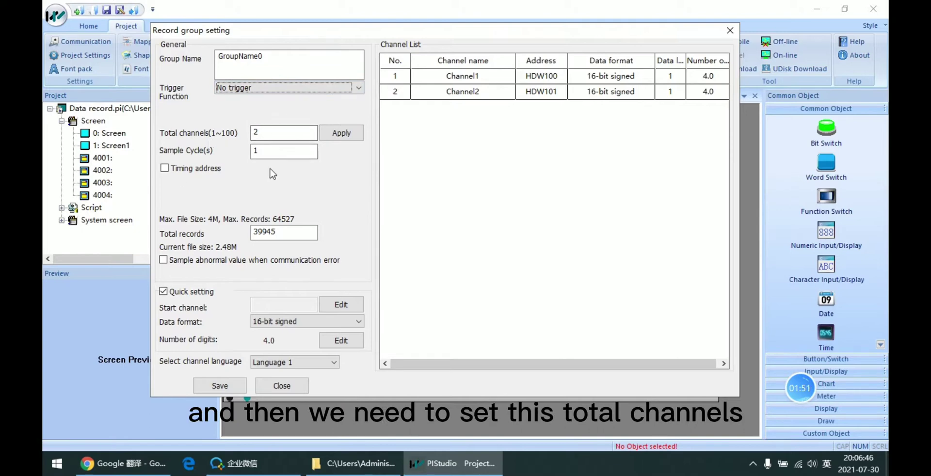
- Examine the total channels setting of GroupName0 and the address entry of Channel1
double_click(266, 136)
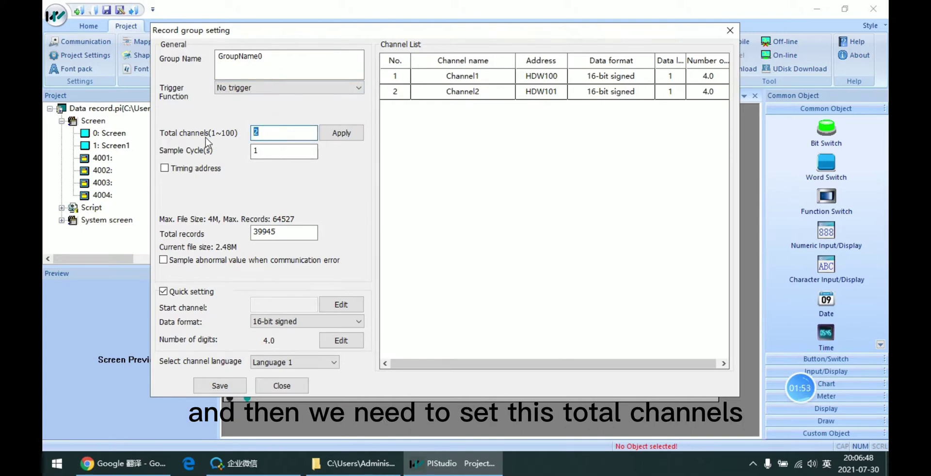
click(288, 138)
click(254, 138)
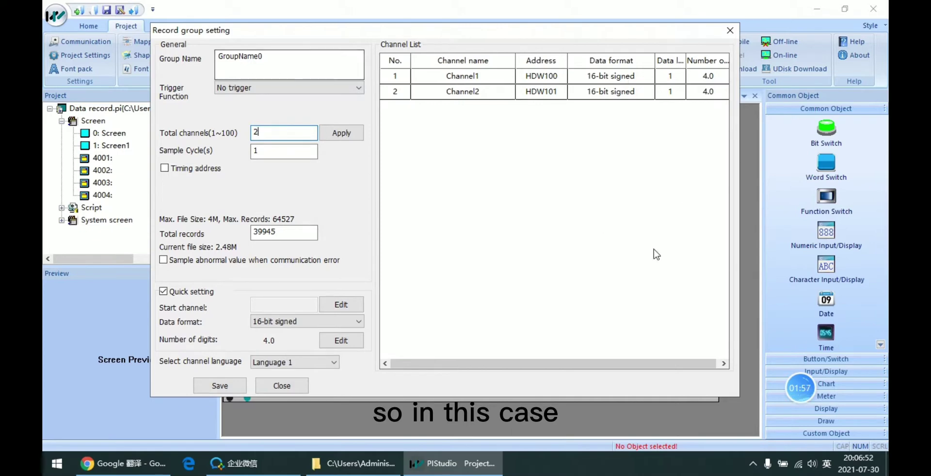
drag(299, 134, 251, 131)
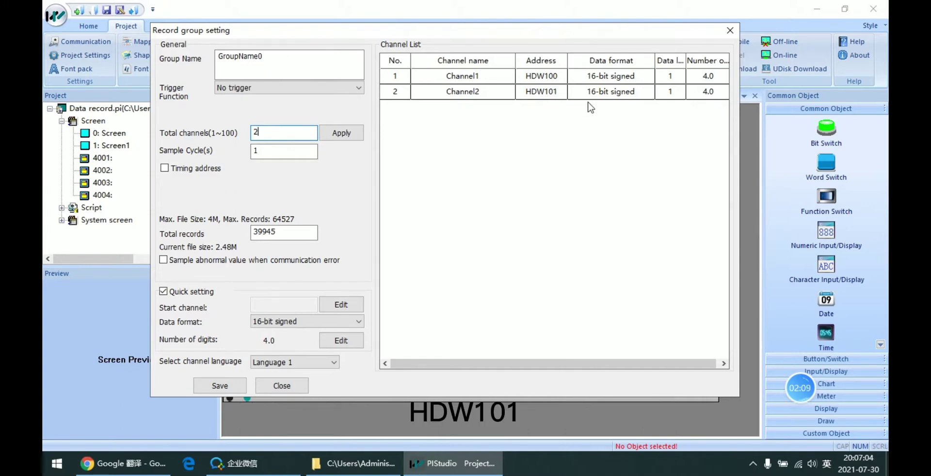
double_click(562, 76)
click(595, 67)
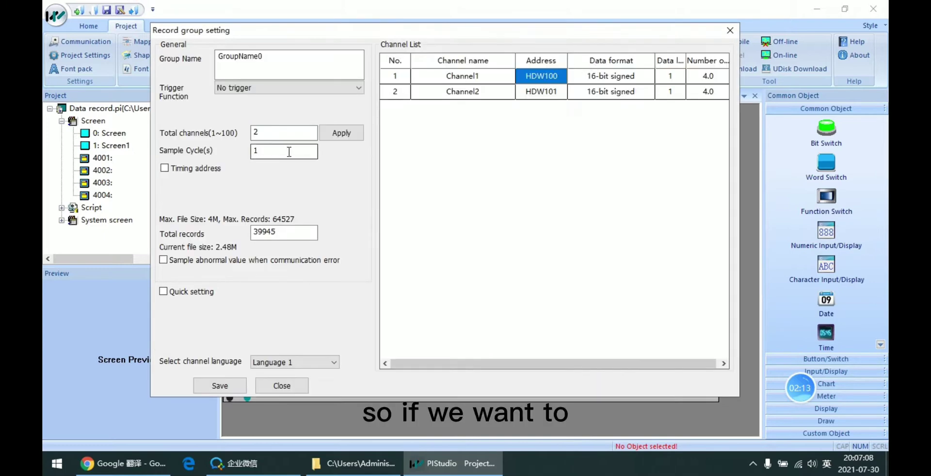
- Set the total channels of GroupName0 to 3 and apply the change
double_click(292, 135)
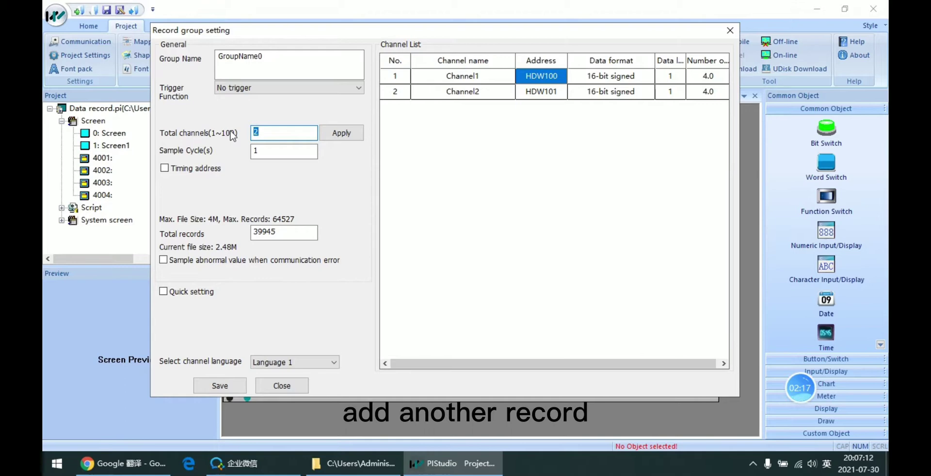
text(3)
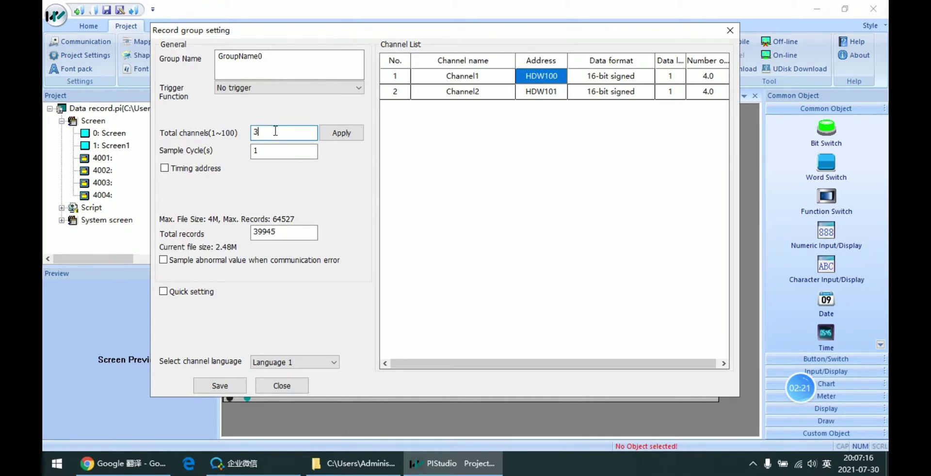
drag(275, 131, 248, 136)
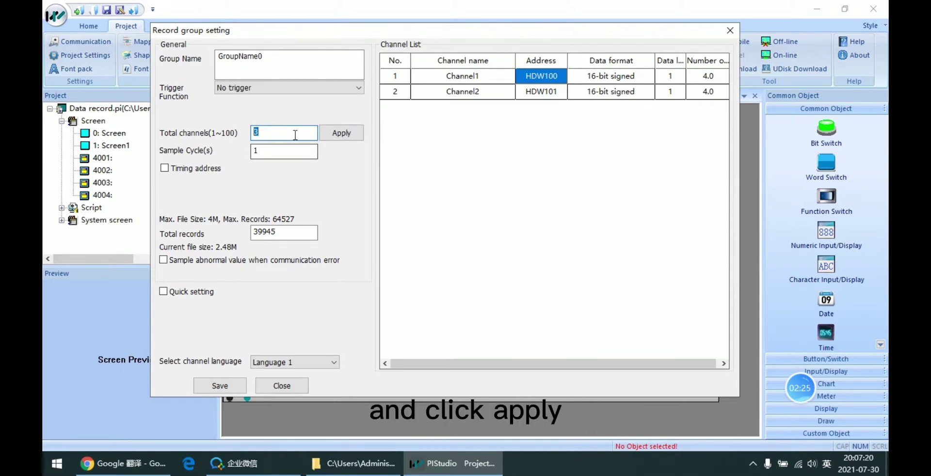
click(342, 132)
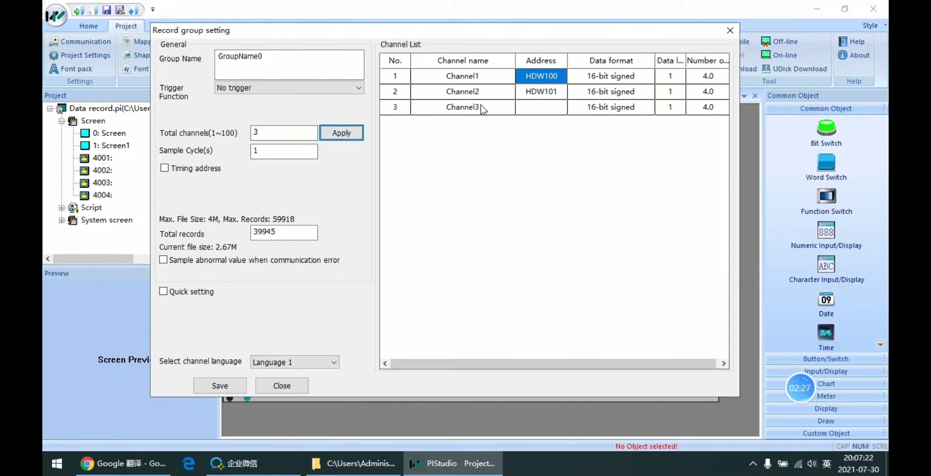
- Assign Channel3 the HMI Local Address HDW102
double_click(553, 108)
click(421, 104)
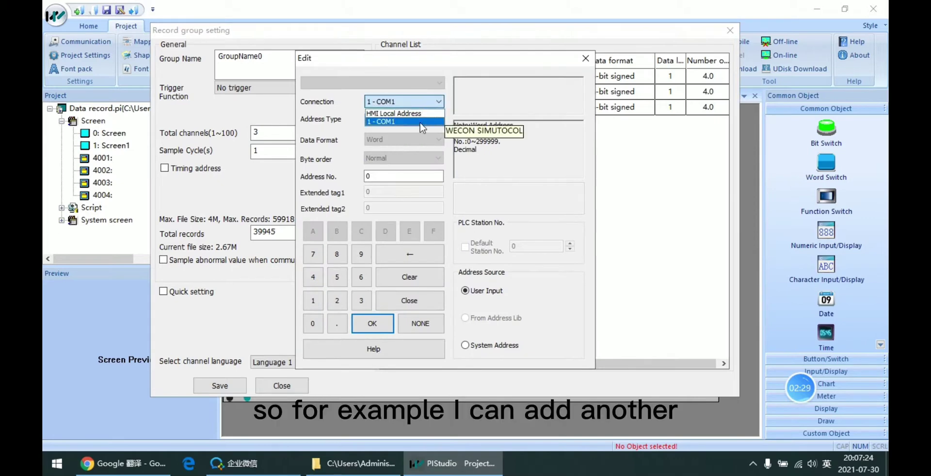
click(400, 114)
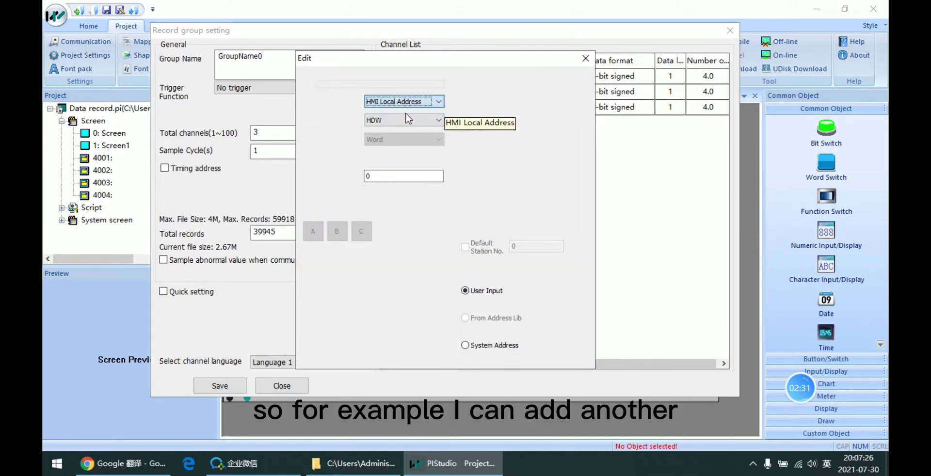
double_click(369, 176)
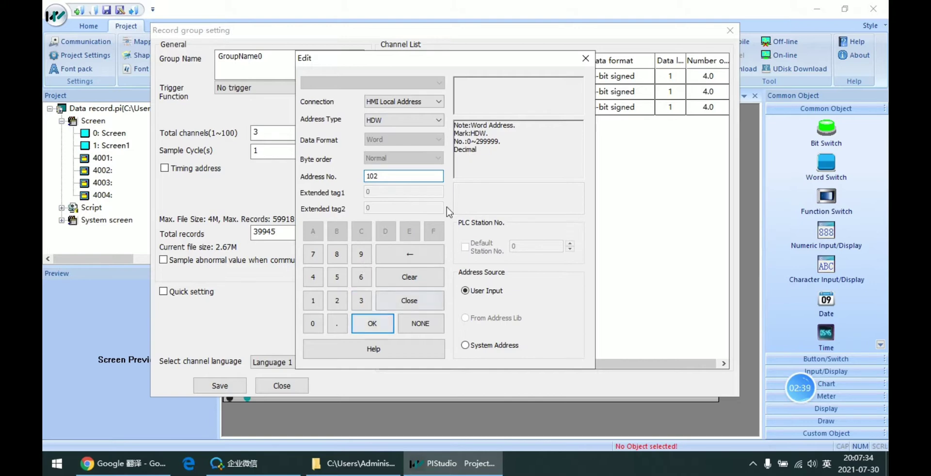
drag(524, 63, 529, 62)
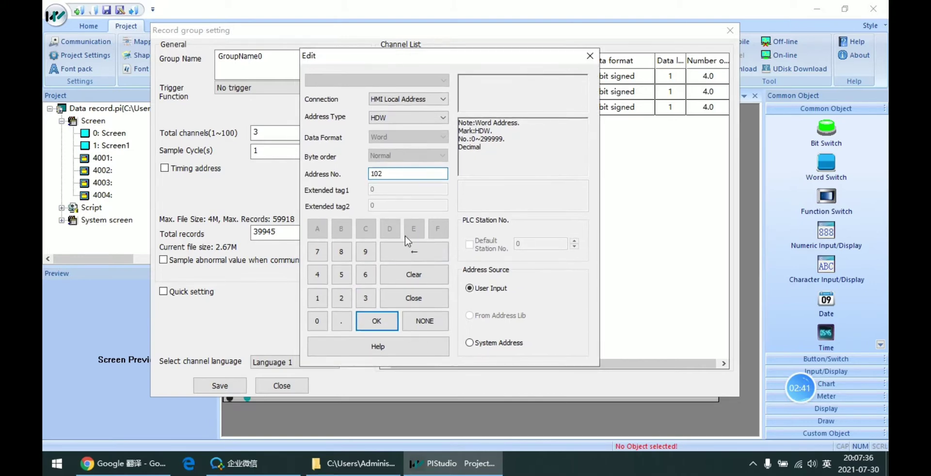
click(377, 322)
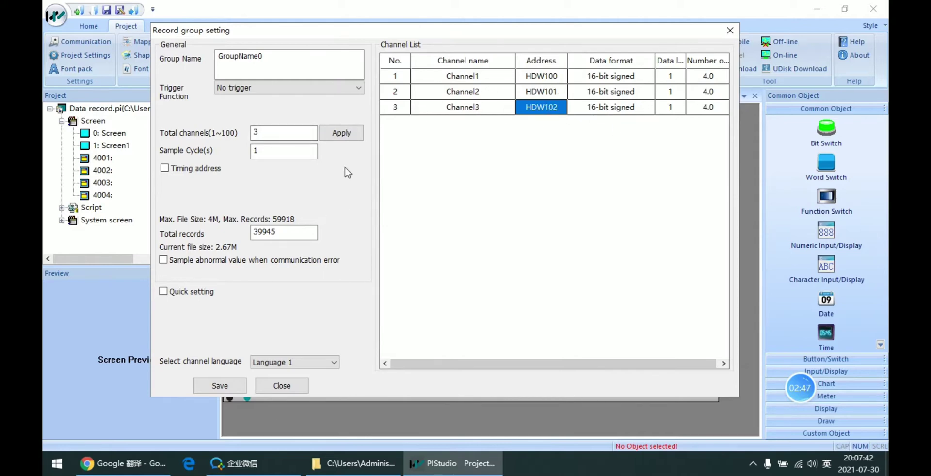
- Reduce the total channels of GroupName0 to 2 and apply the change
double_click(275, 135)
text(2)
click(342, 132)
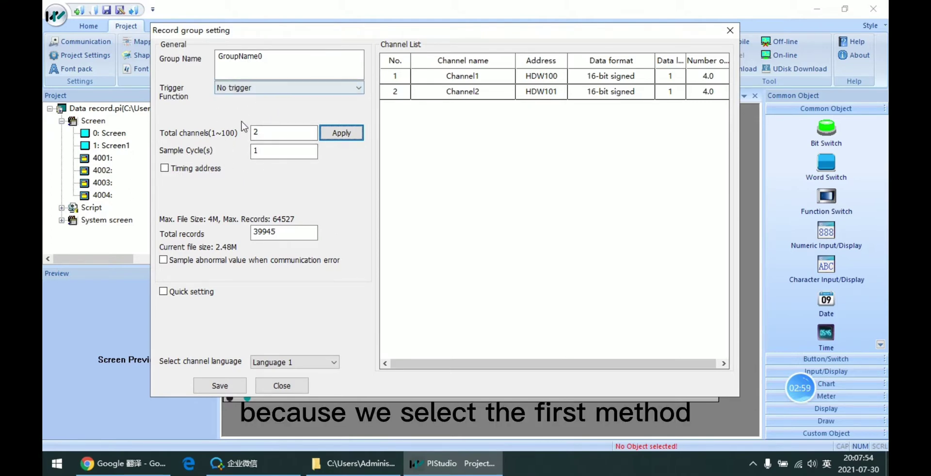
- Choose No trigger as the trigger function of GroupName0 and save the record group
click(285, 88)
click(288, 97)
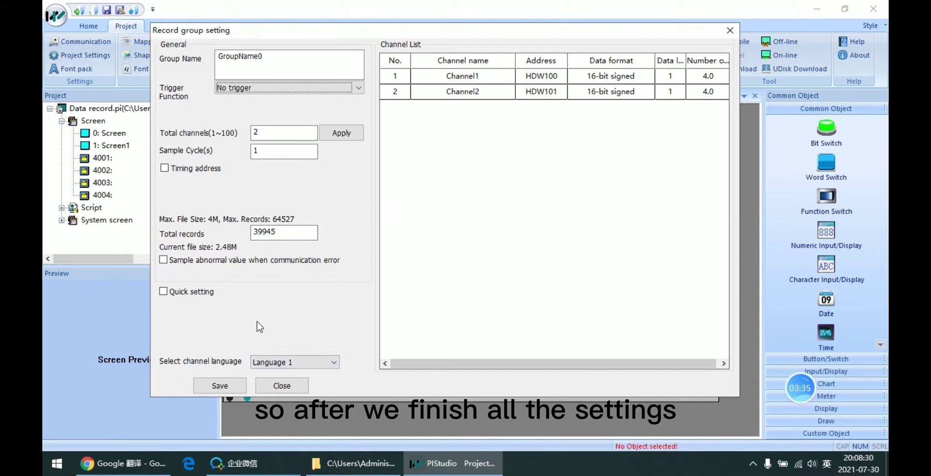
click(230, 392)
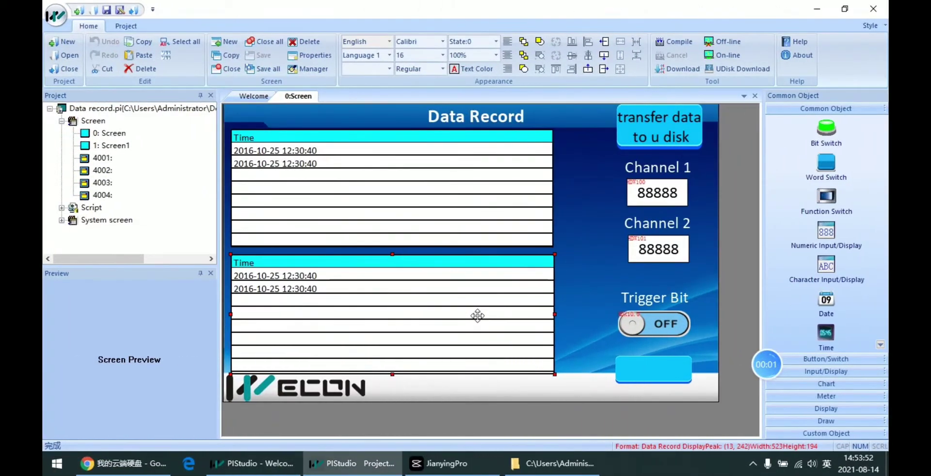
- Open the settings of the lower data record display on 0:Screen and select record group 2
double_click(479, 315)
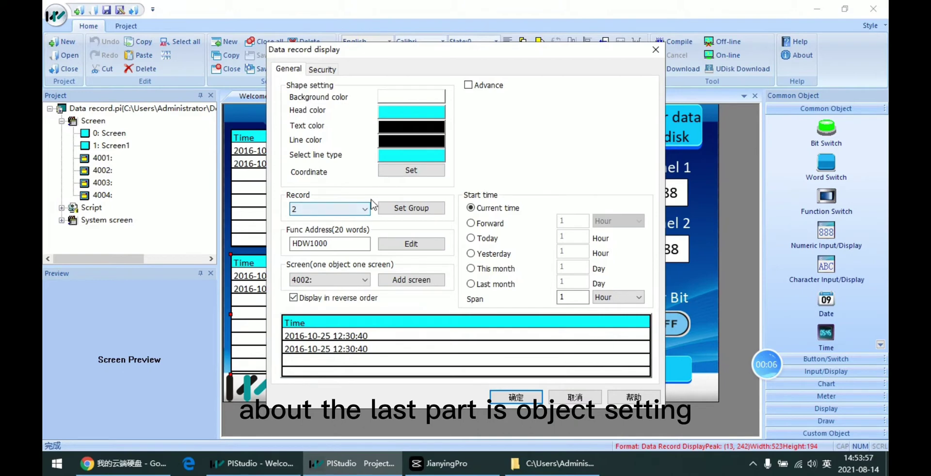
click(314, 212)
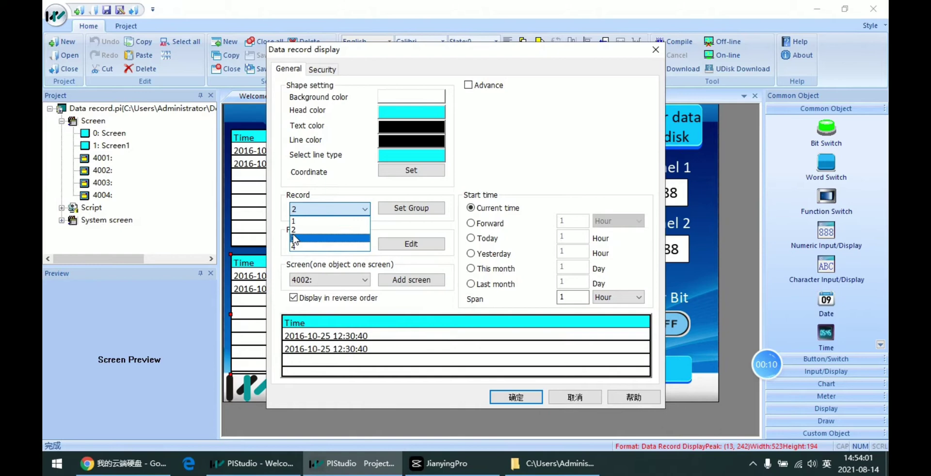
click(309, 230)
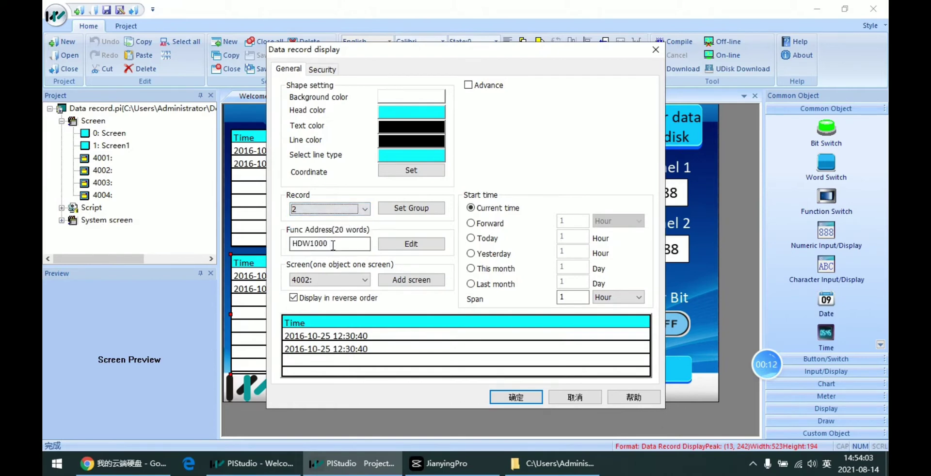
- Examine the function address and the available screens of the lower data record display
double_click(313, 243)
click(295, 245)
drag(295, 245, 335, 243)
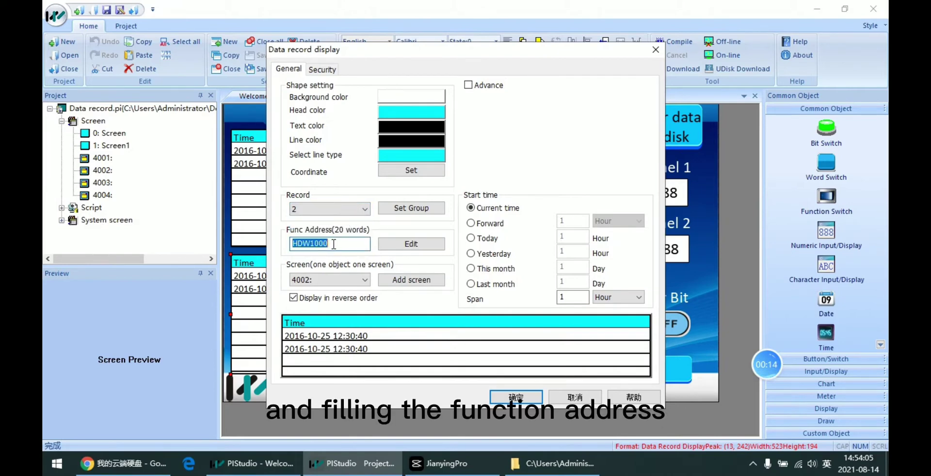
click(291, 244)
click(336, 243)
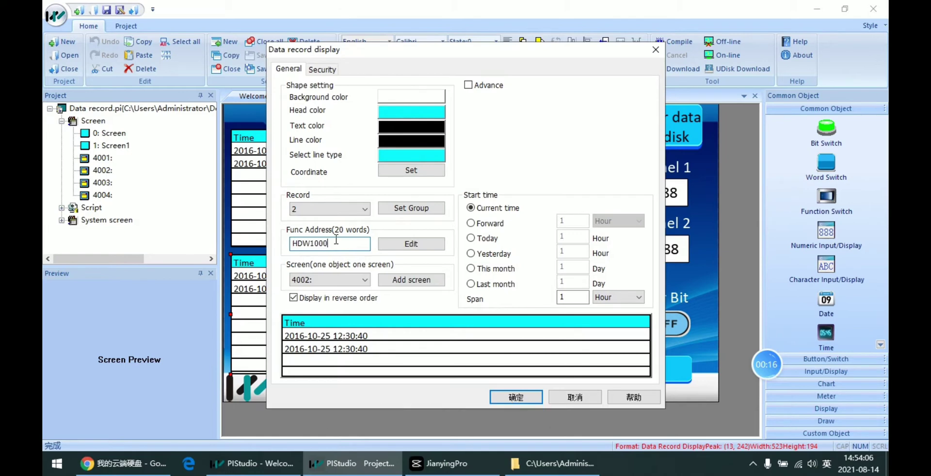
click(344, 280)
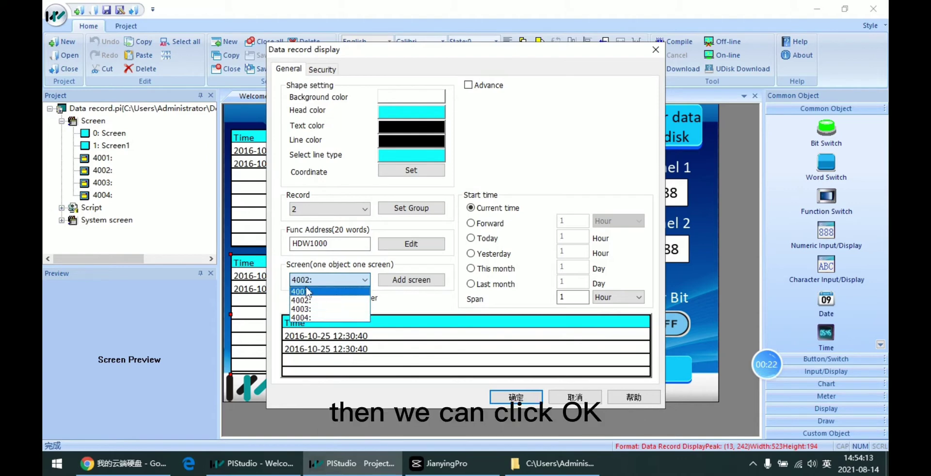
click(278, 272)
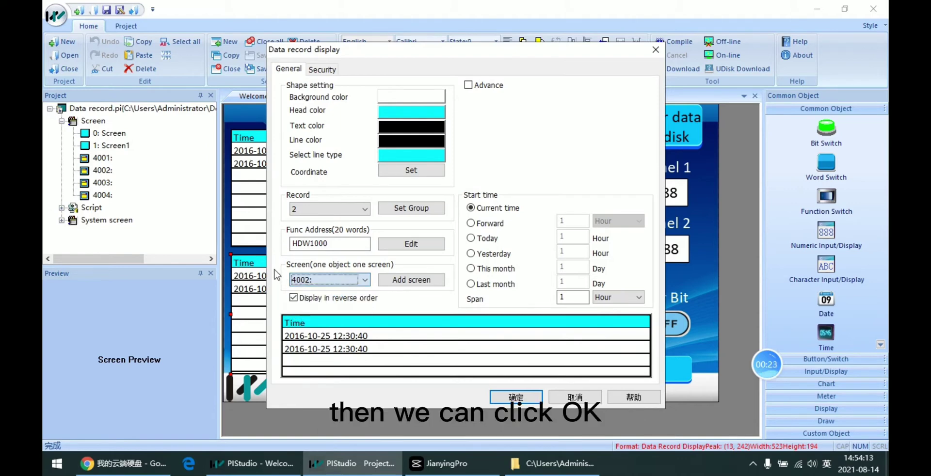
- Clear the function address of the data record display and try to confirm the settings without it
double_click(339, 244)
click(340, 244)
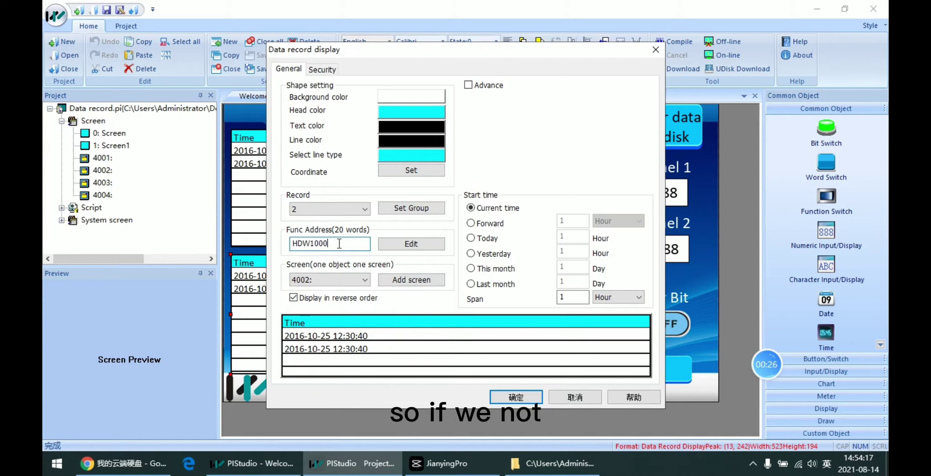
double_click(340, 245)
double_click(341, 245)
double_click(342, 245)
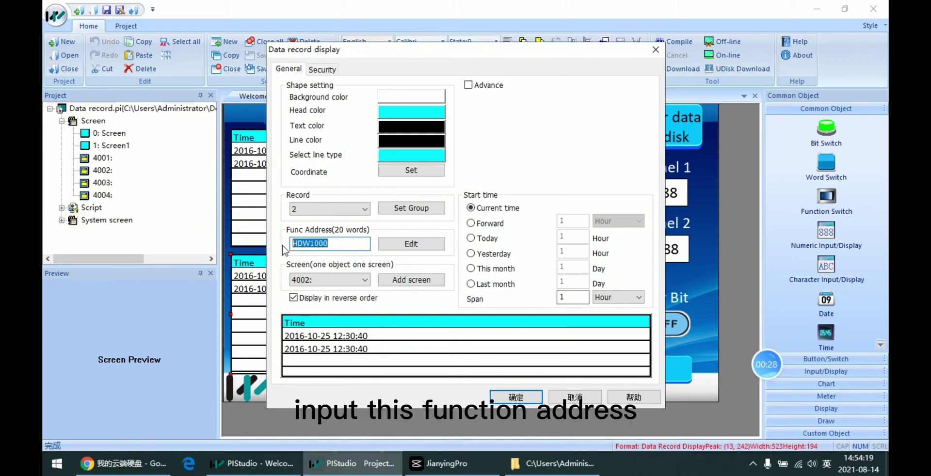
key(BackSpace)
click(529, 402)
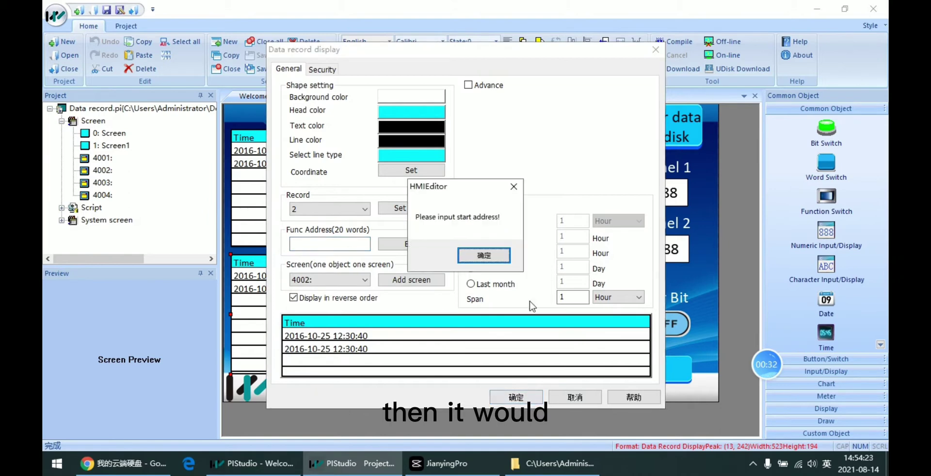
drag(462, 185, 469, 174)
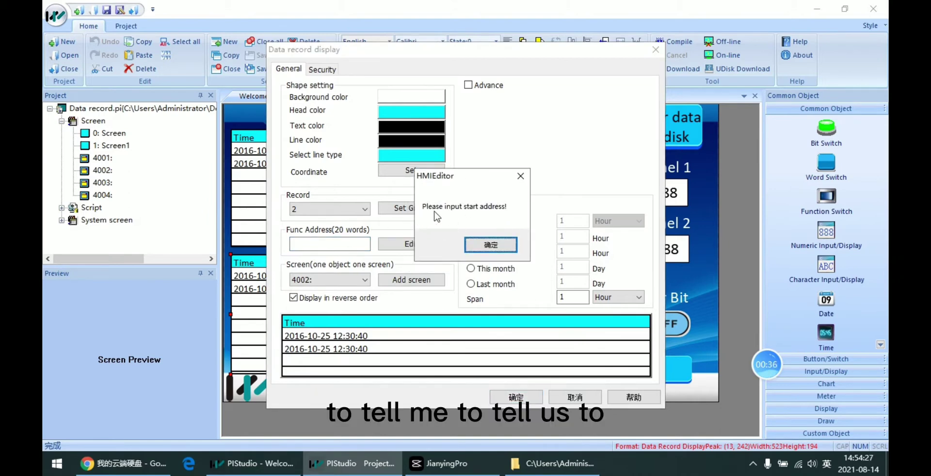
click(514, 245)
- Set the function address to HMI Local Address HDW1000 and confirm the data record display settings
click(341, 244)
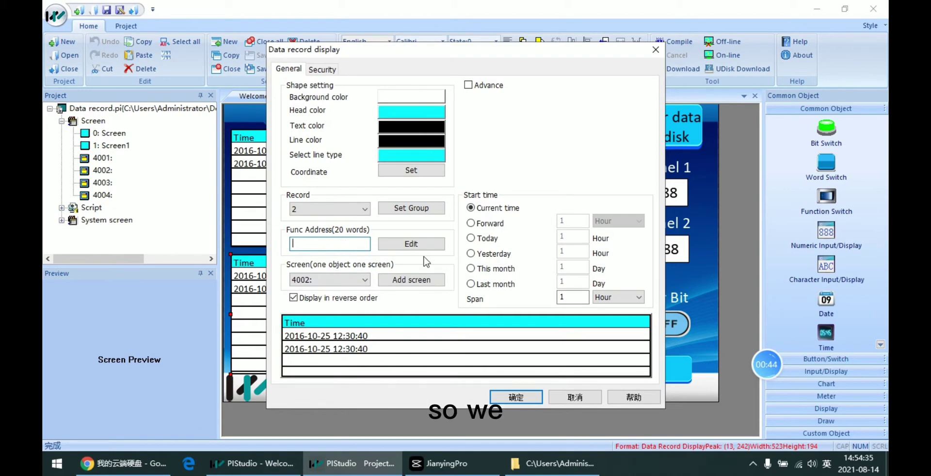
click(412, 243)
click(422, 117)
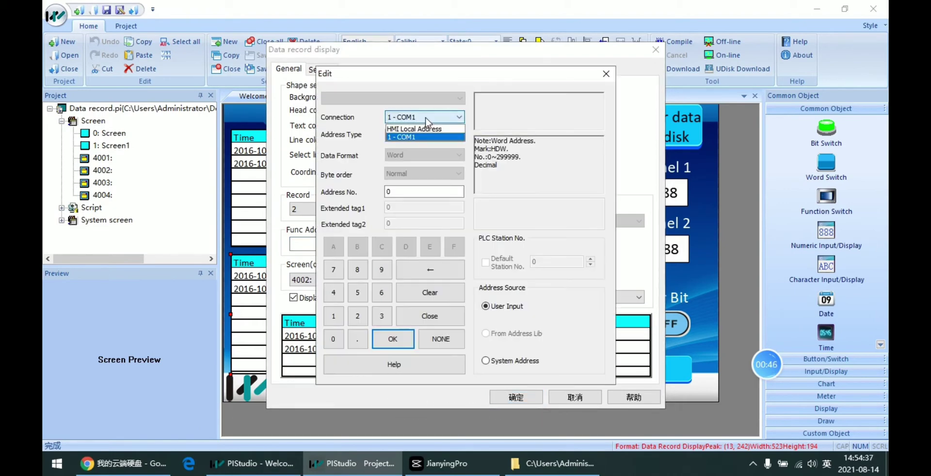
click(418, 127)
click(409, 193)
text(1000)
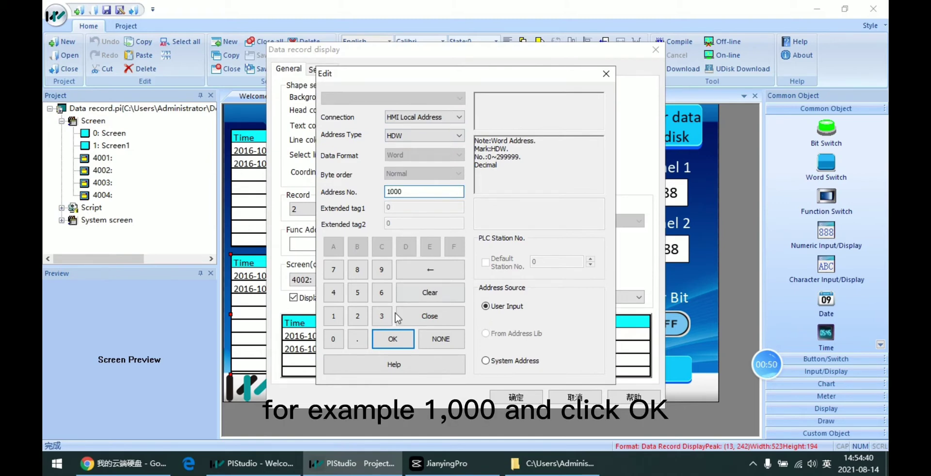
click(401, 342)
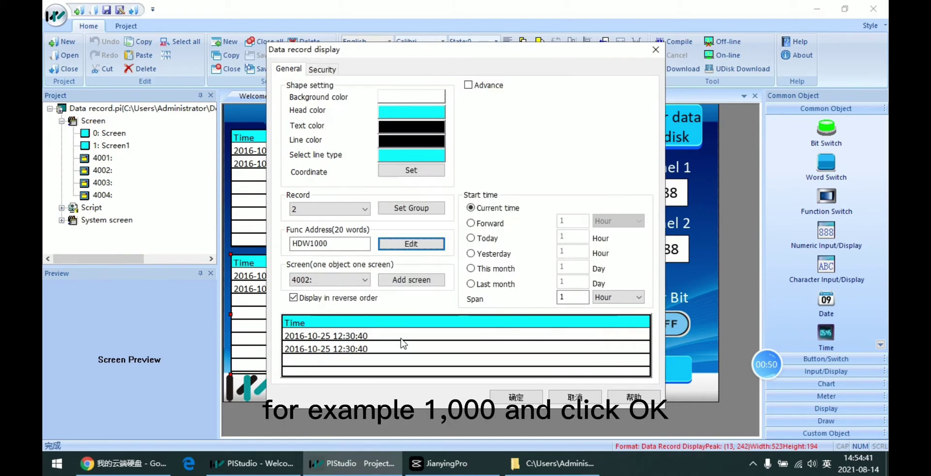
click(517, 399)
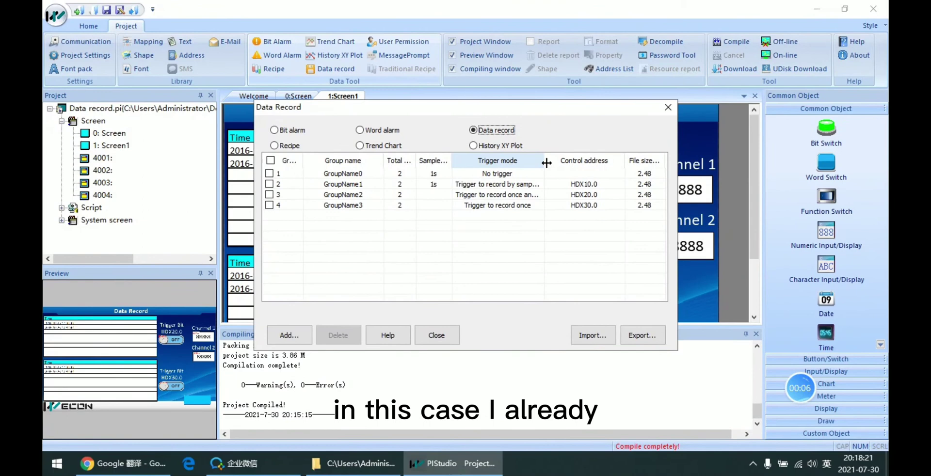
- Widen the Trigger mode column to examine the trigger modes of the four record groups, and close the list
drag(545, 164, 559, 164)
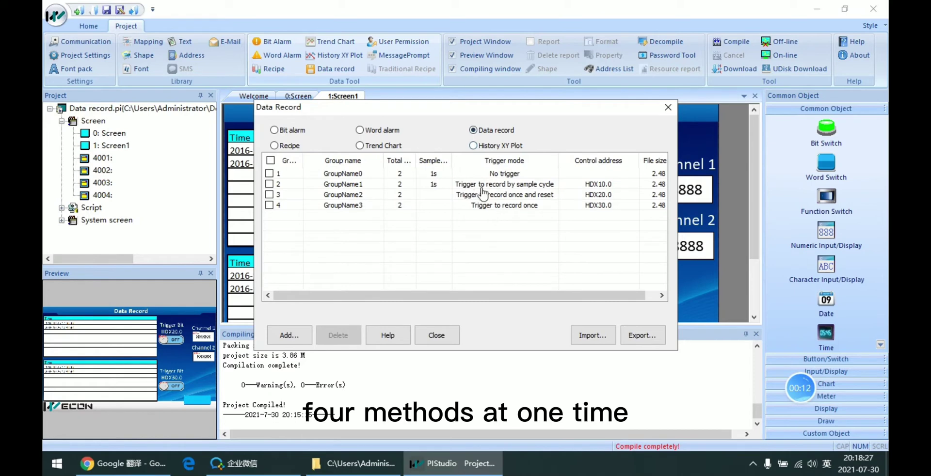
click(668, 107)
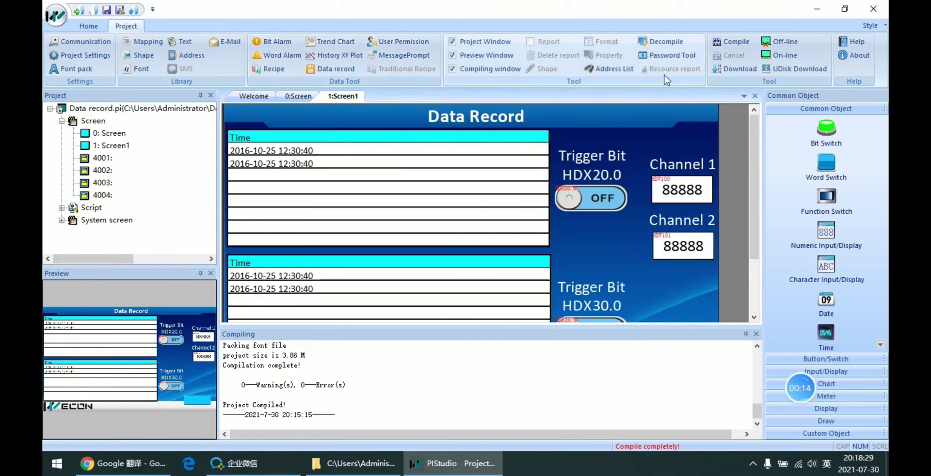
- Compile the project and run it in the offline simulator
click(723, 44)
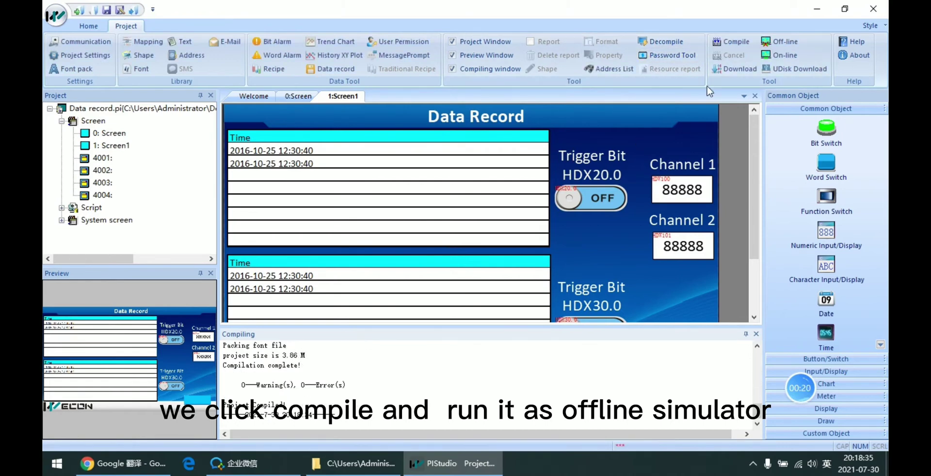
click(784, 42)
drag(435, 93, 449, 93)
- Examine the two data record tables in the simulation, selecting rows in each
click(429, 193)
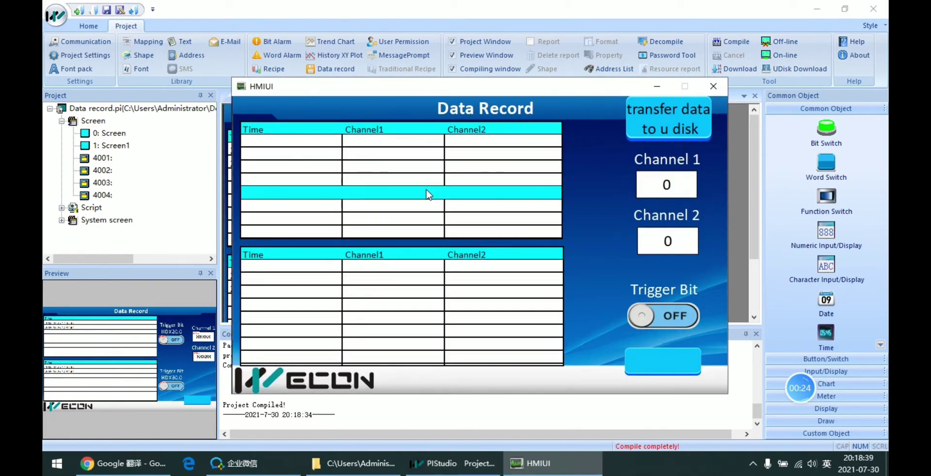
click(484, 327)
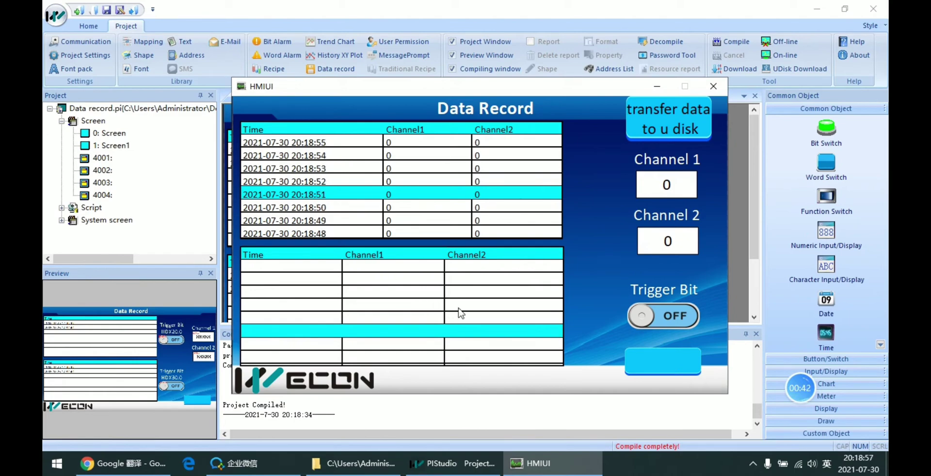
click(477, 291)
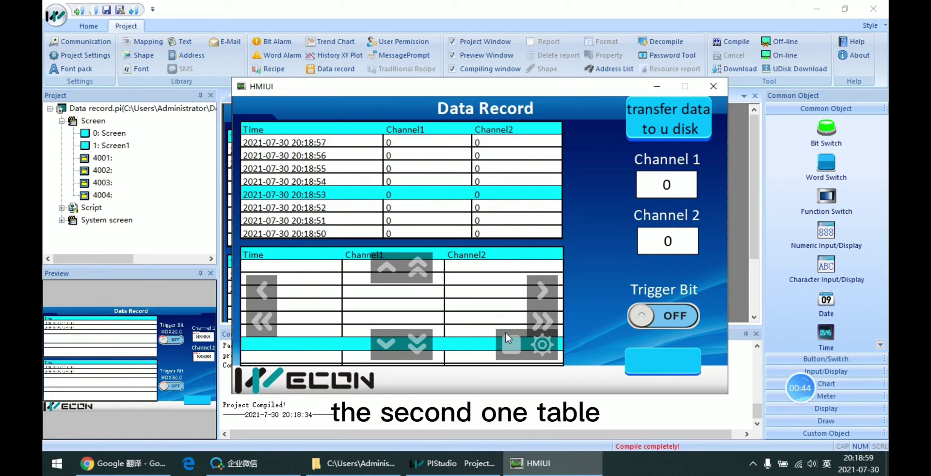
click(495, 292)
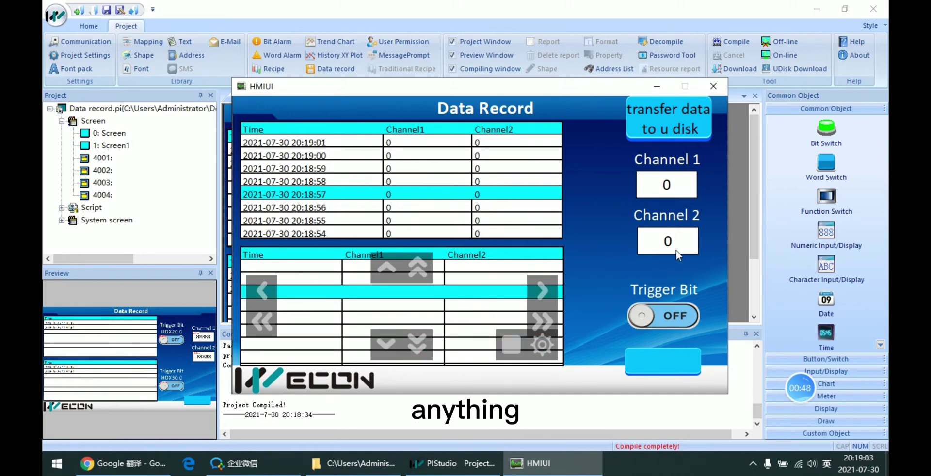
- Turn on the Trigger Bit in the simulation and check the lower data record table for new records
drag(550, 86, 556, 78)
click(674, 311)
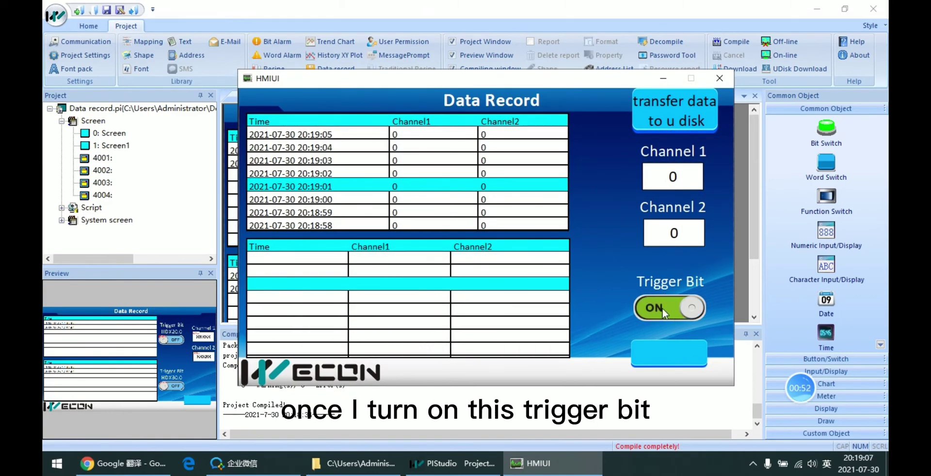
click(470, 301)
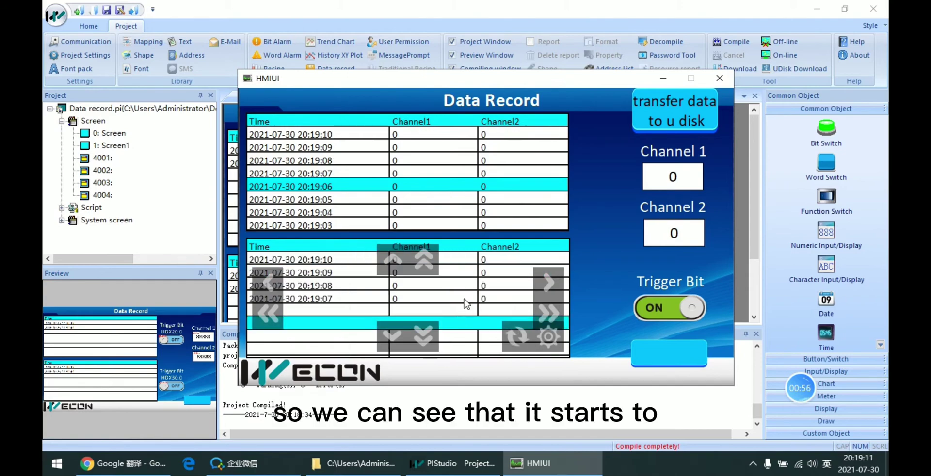
click(460, 322)
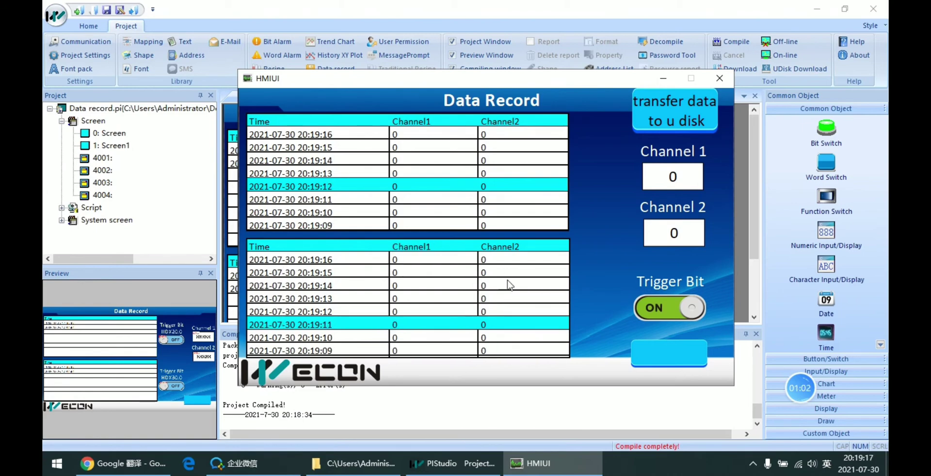
- Turn off the Trigger Bit and check in the lower table whether recording goes on
click(662, 312)
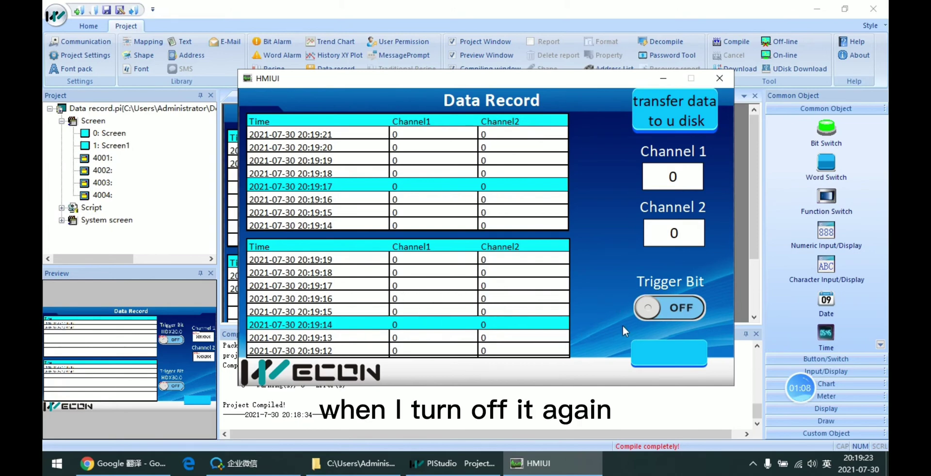
click(426, 272)
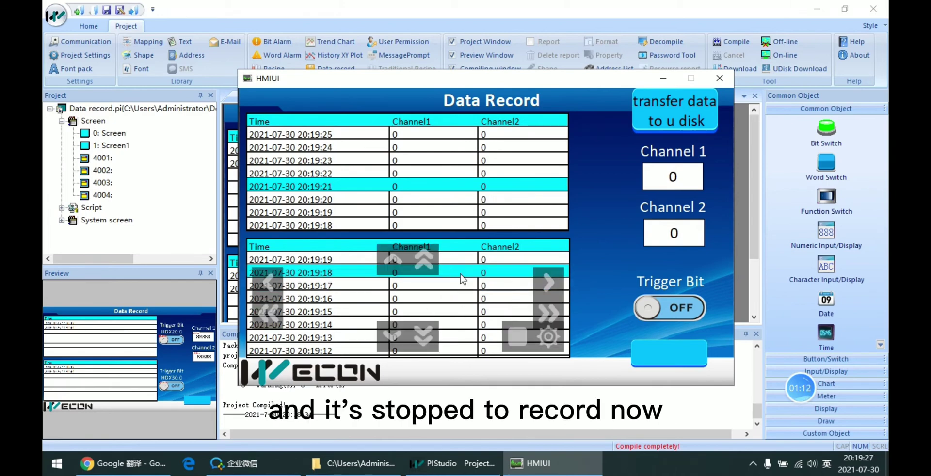
click(476, 312)
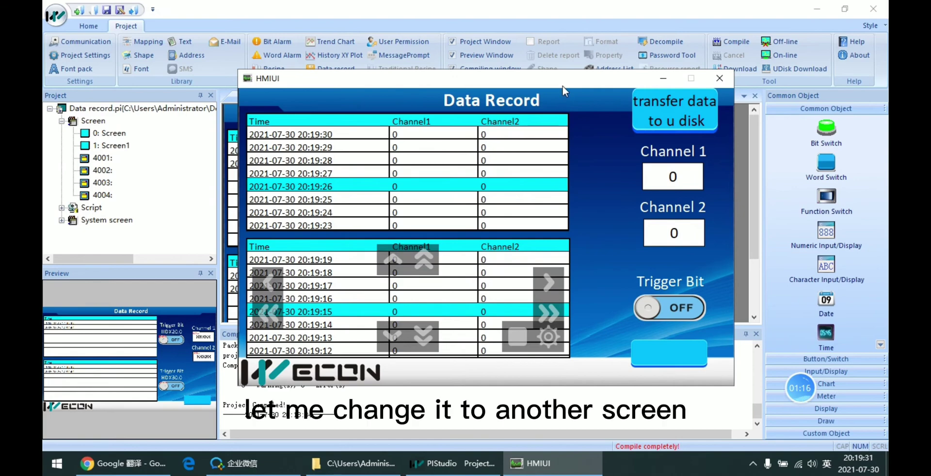
- Switch the simulation to the screen with trigger bits HDX20.0 and HDX30.0 and examine its two record tables
drag(562, 86, 561, 89)
click(665, 356)
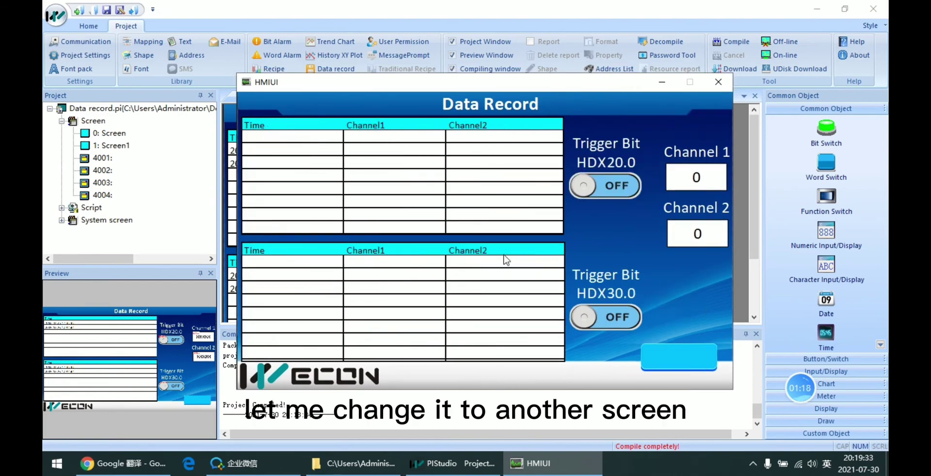
click(488, 157)
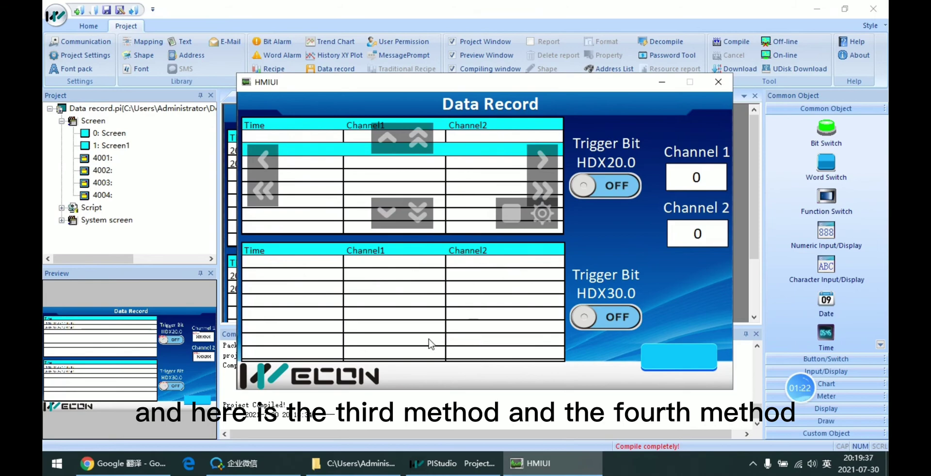
click(482, 322)
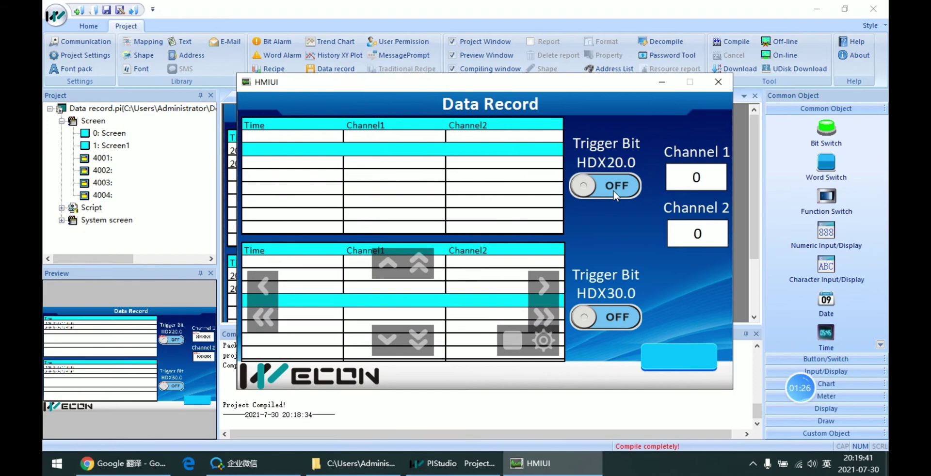
drag(479, 100, 452, 103)
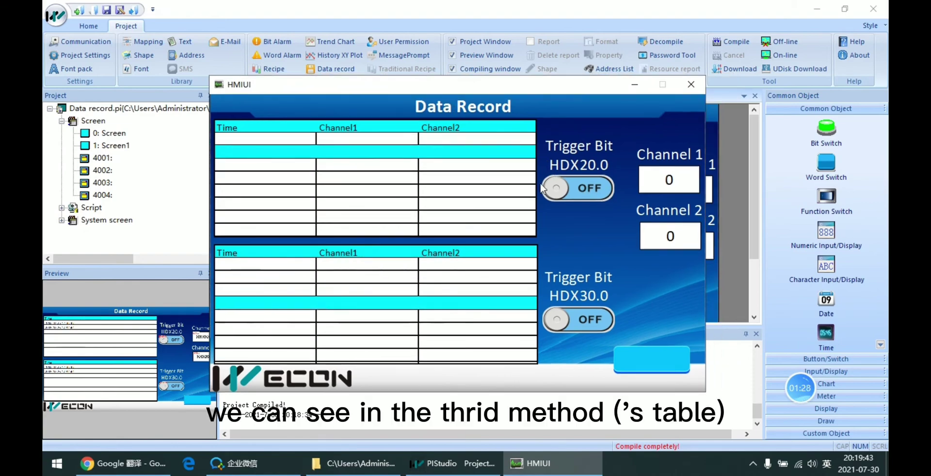
- Enable automatic refresh for the data record tables of the third and fourth methods, closing the start time settings unchanged
click(451, 179)
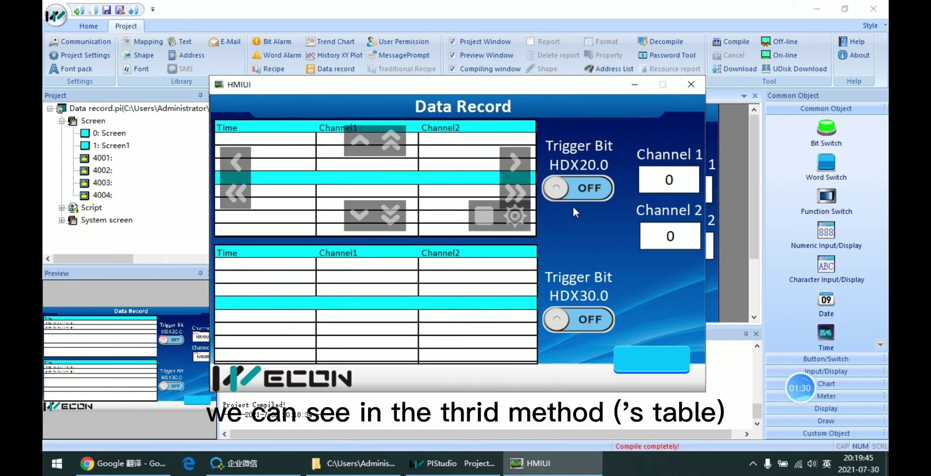
click(504, 213)
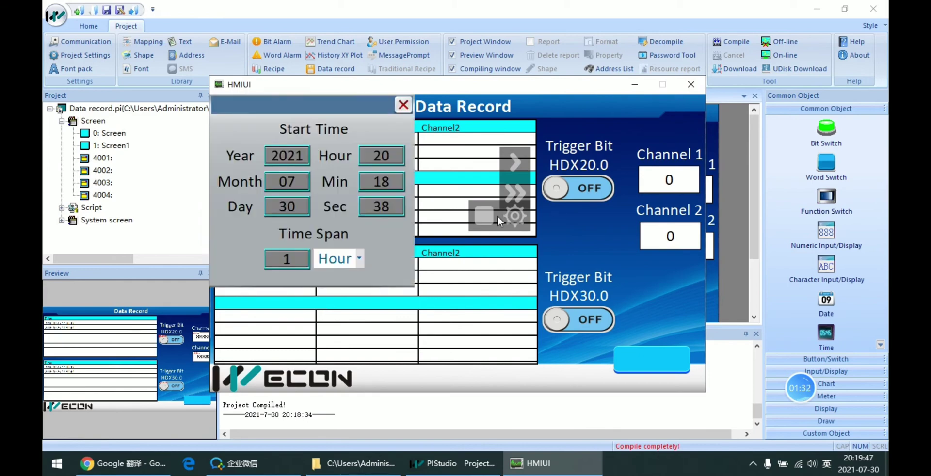
click(403, 102)
click(474, 216)
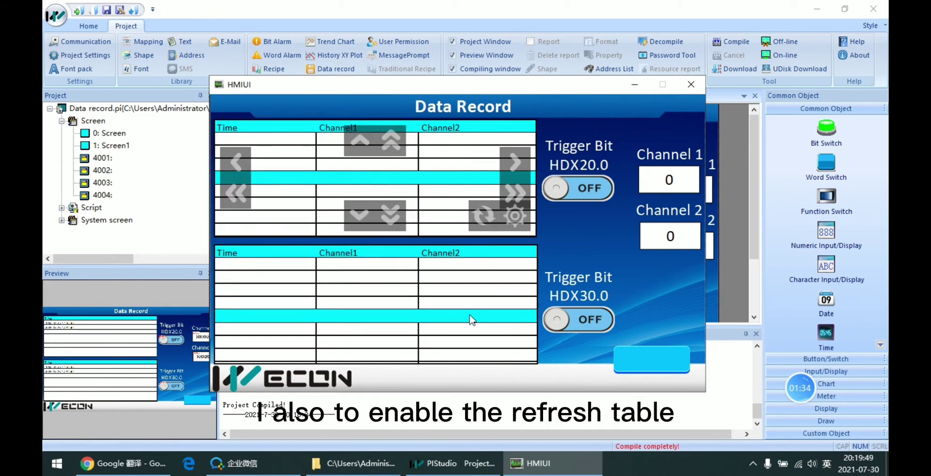
mouse_move(481, 335)
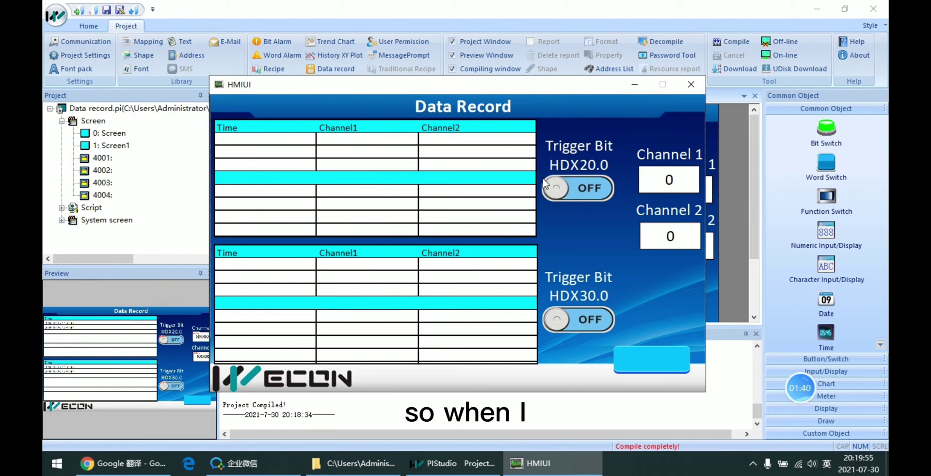
- Switch trigger bit HDX20.0 on and off several times and check the records added to the upper table
click(574, 191)
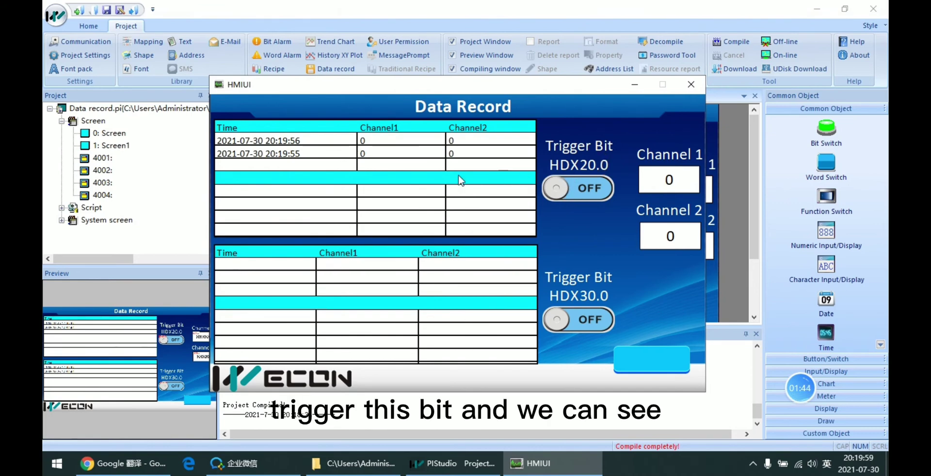
click(478, 155)
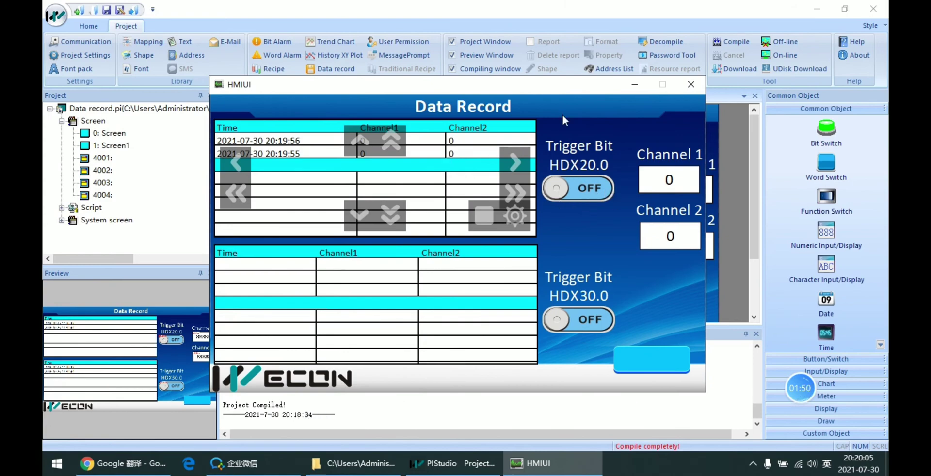
drag(545, 92, 535, 92)
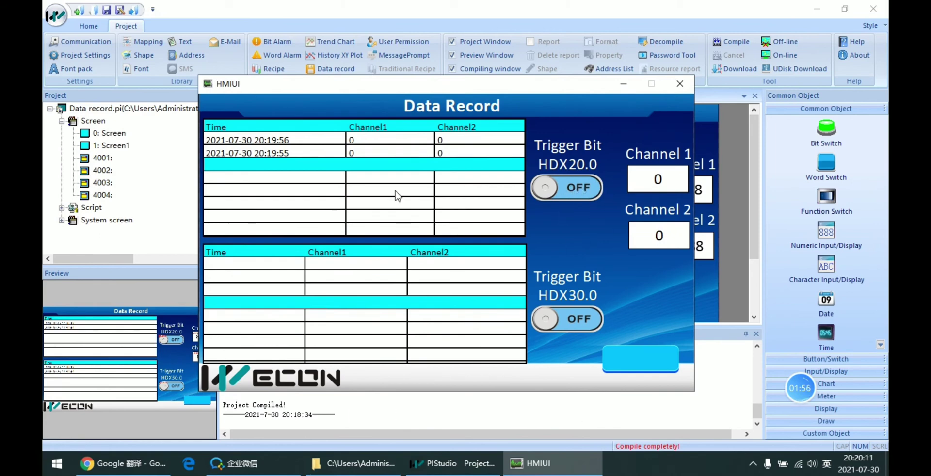
click(428, 187)
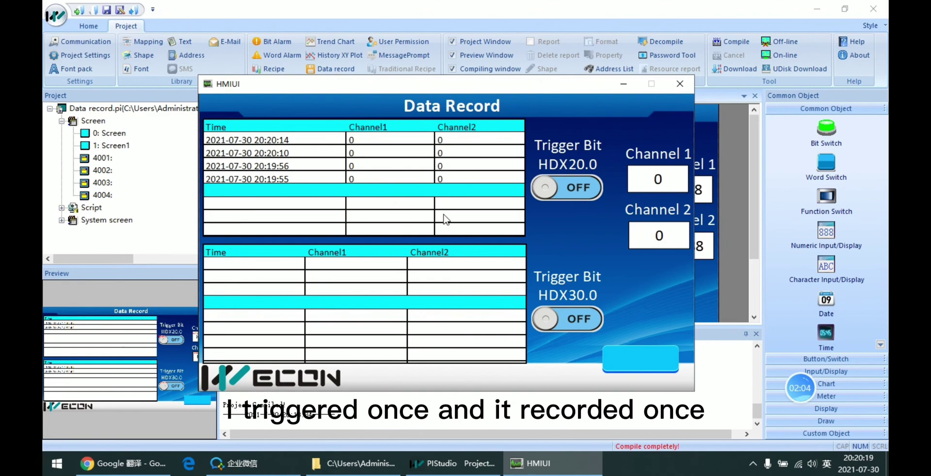
- Switch trigger bit HDX30.0 on, off and on again, checking the records in the lower table
click(435, 297)
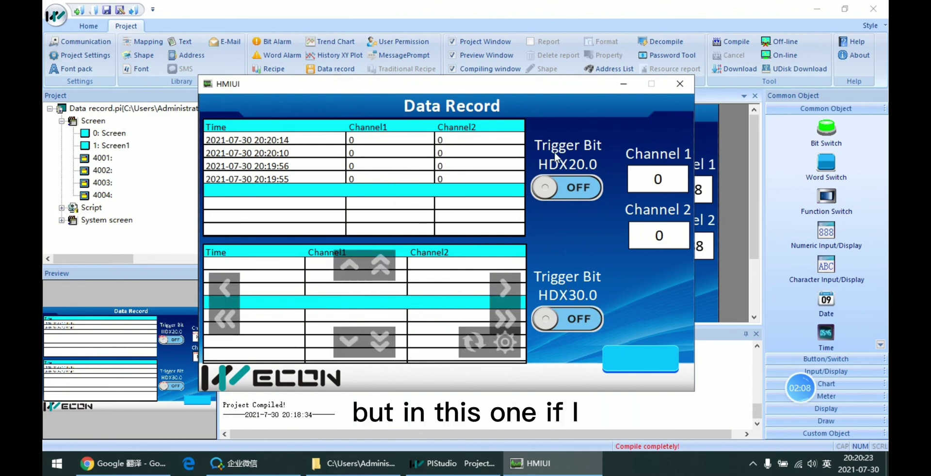
click(570, 322)
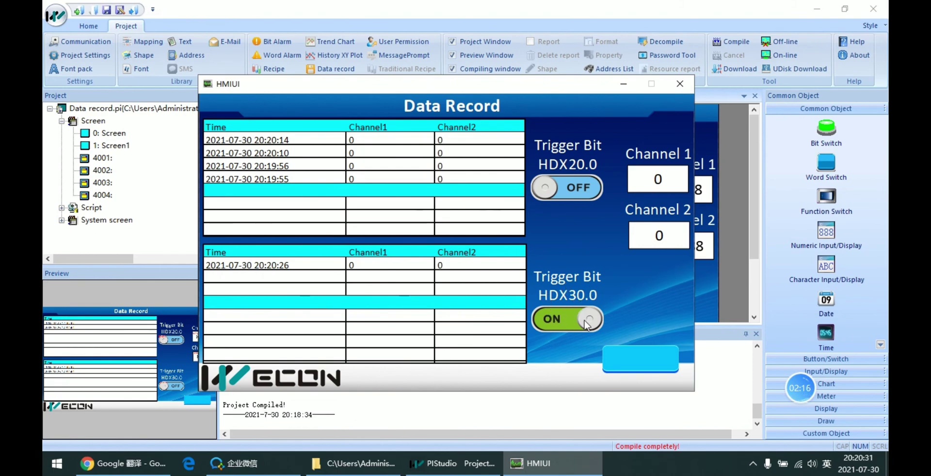
click(407, 324)
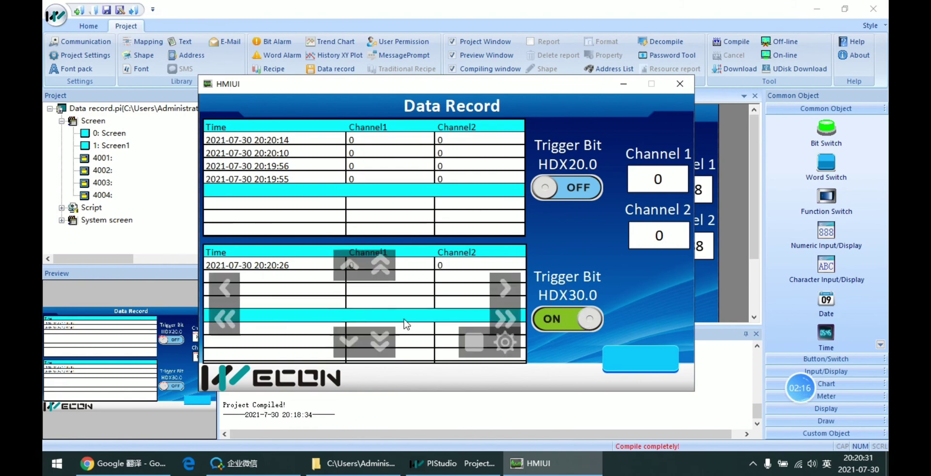
click(580, 321)
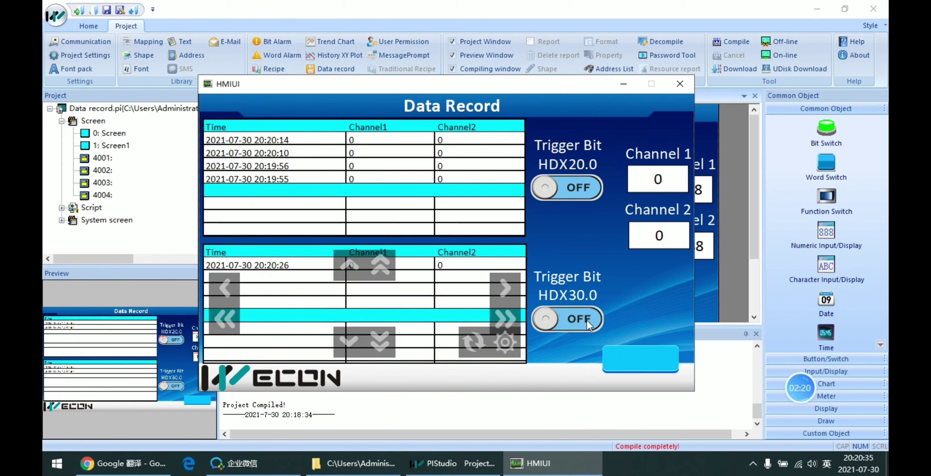
click(586, 318)
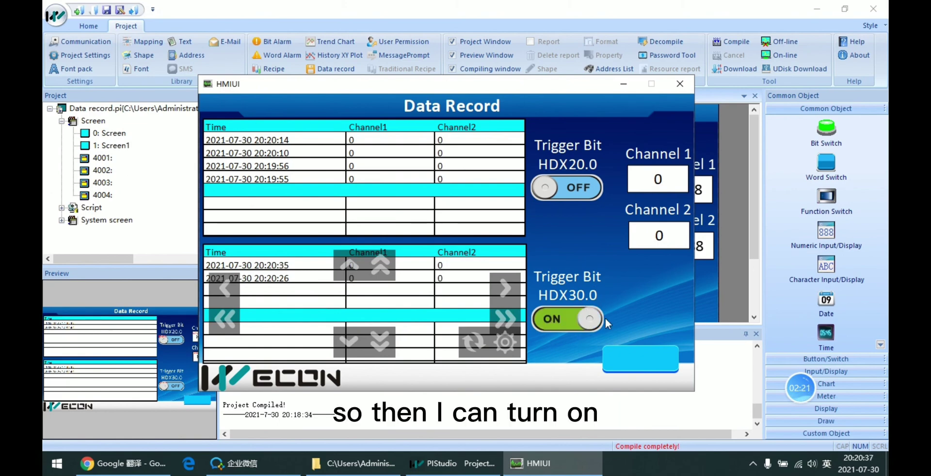
click(451, 287)
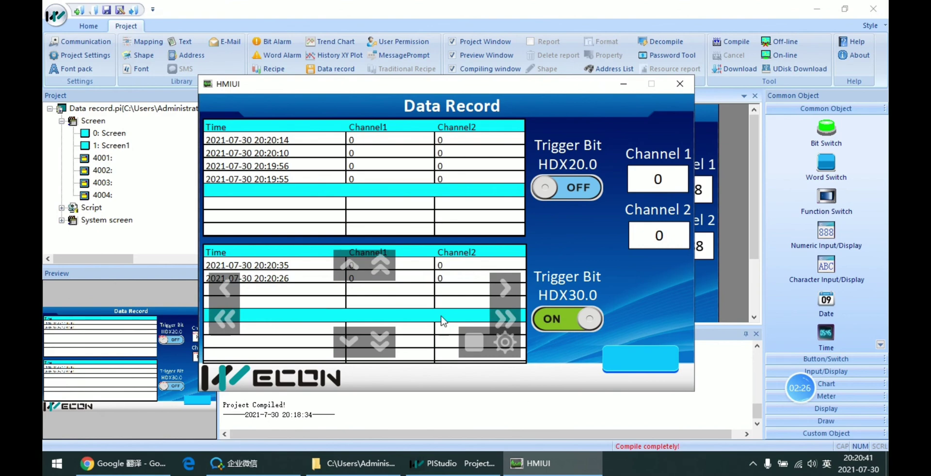